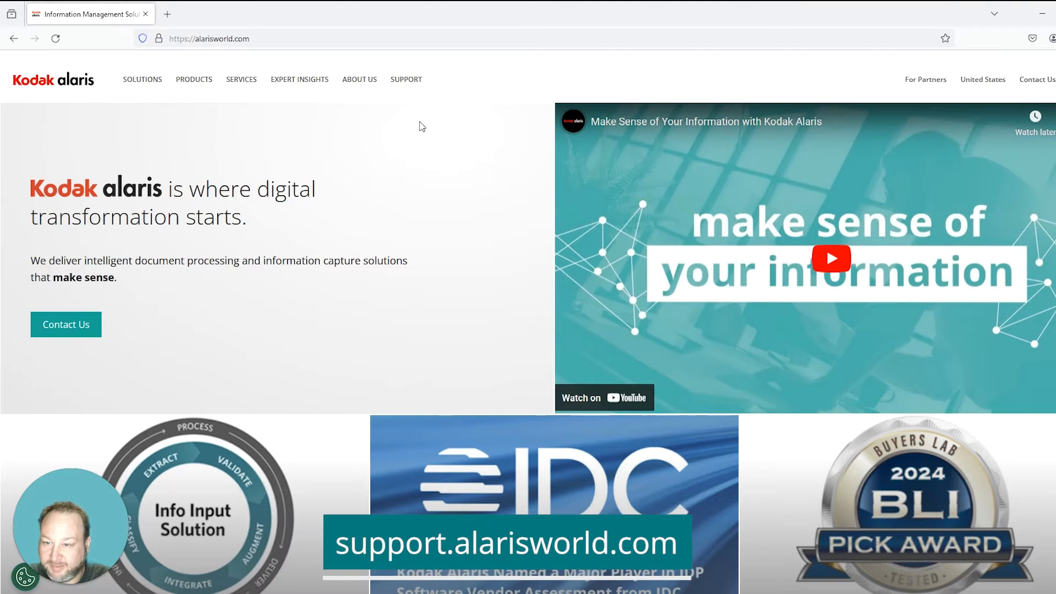
Step: Search Kodak Alaris support for E1040, open the E1040 Scanner page and scroll to its Smart Touch software
left_click(408, 84)
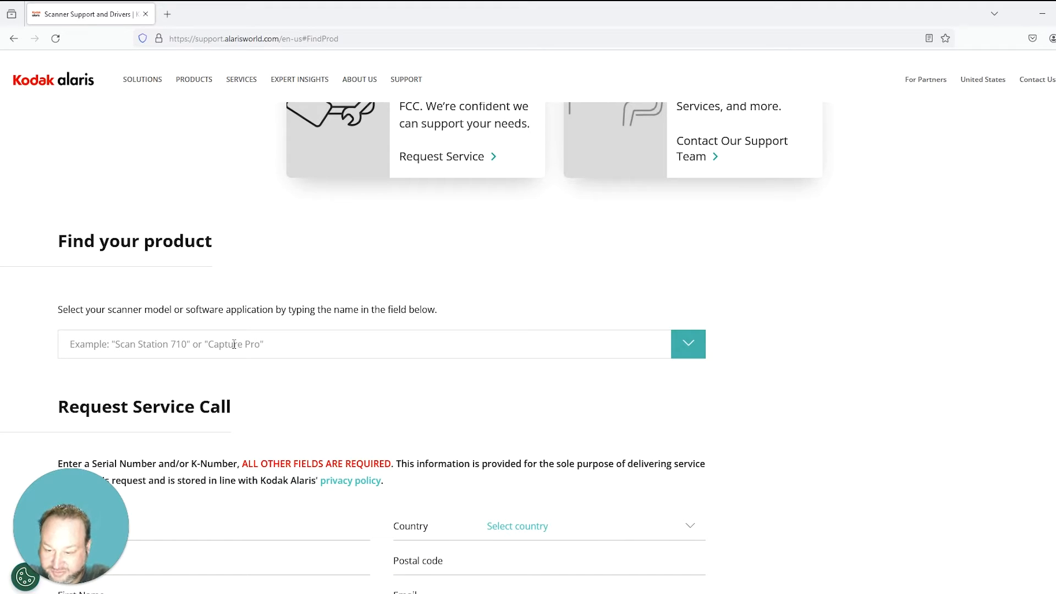
type("E1040")
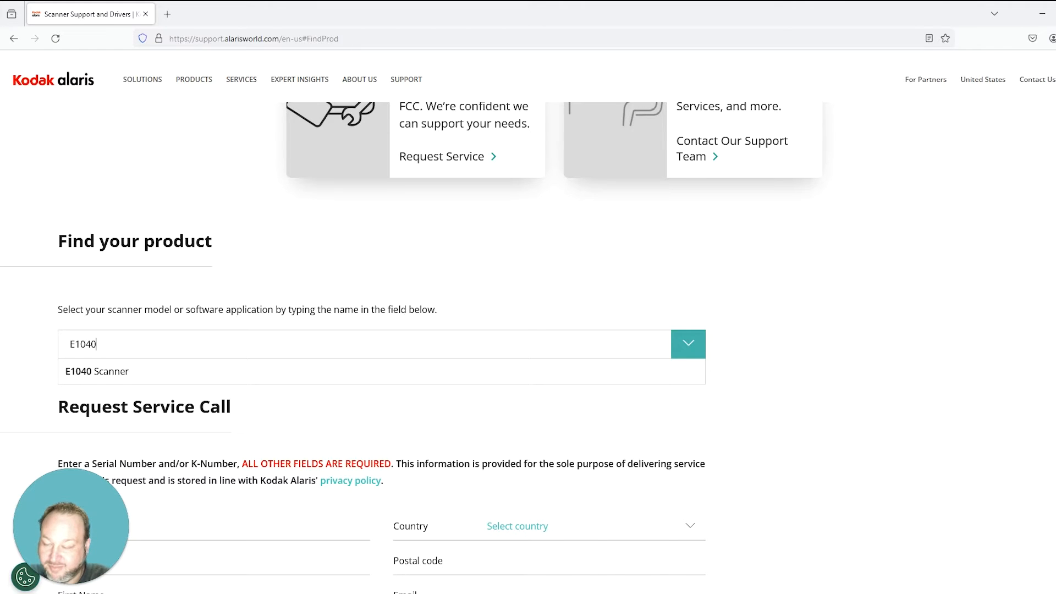
left_click(183, 374)
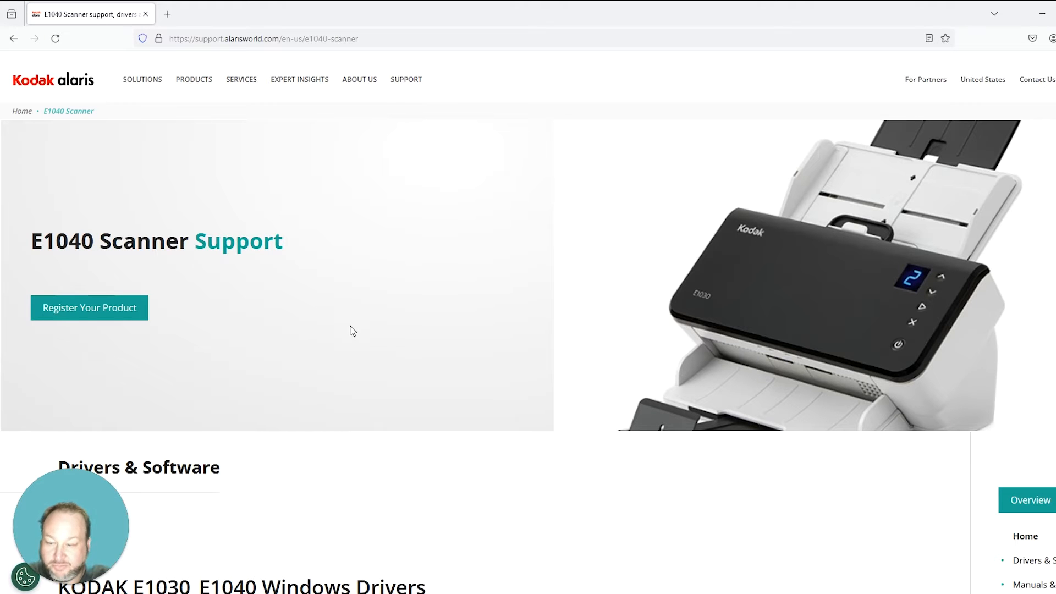
scroll(462, 302, "down", 2)
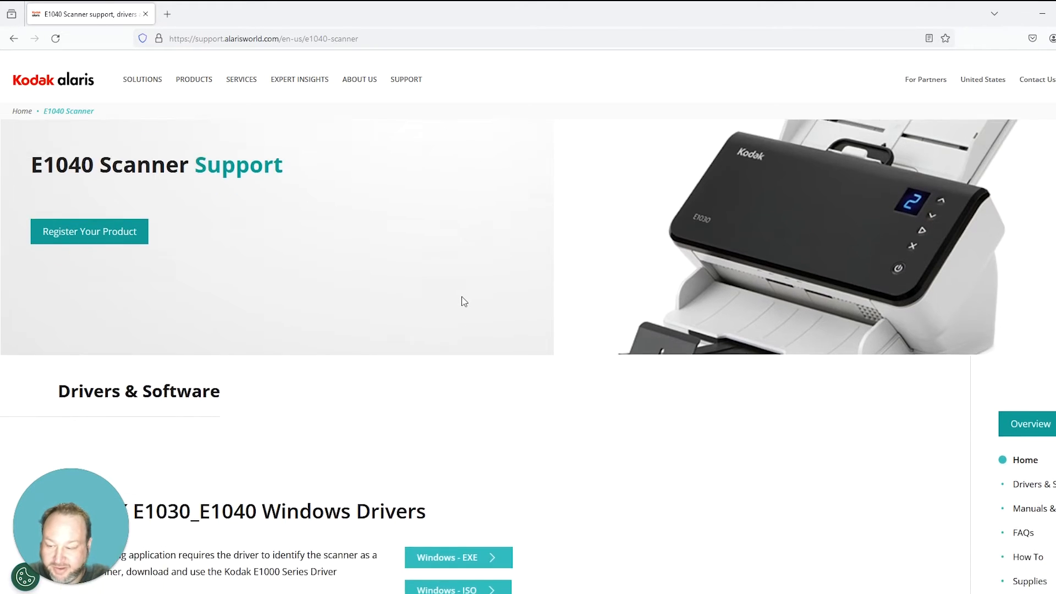
scroll(463, 301, "down", 10)
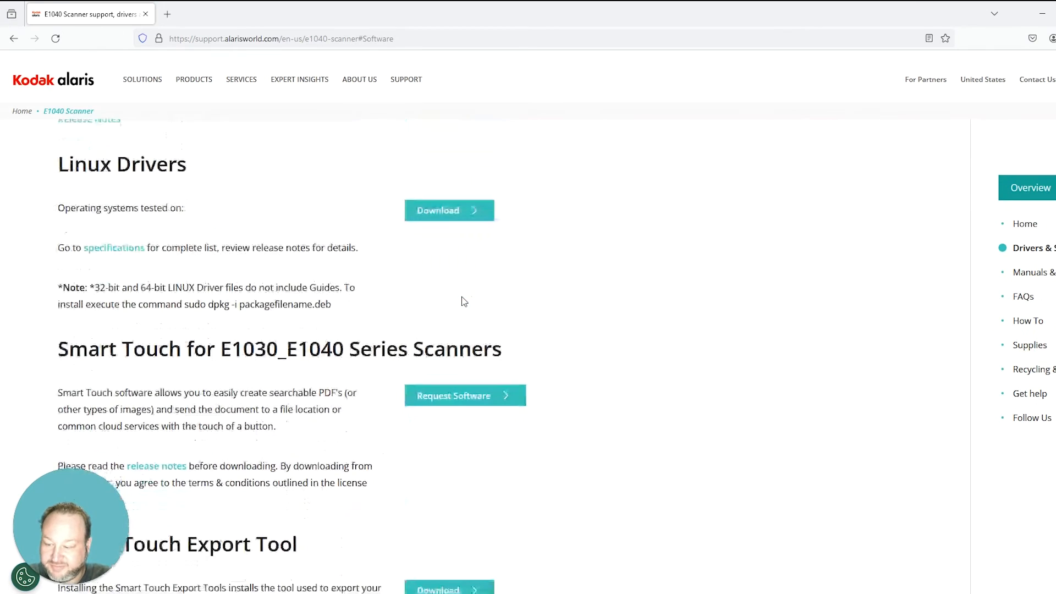
scroll(462, 302, "down", 2)
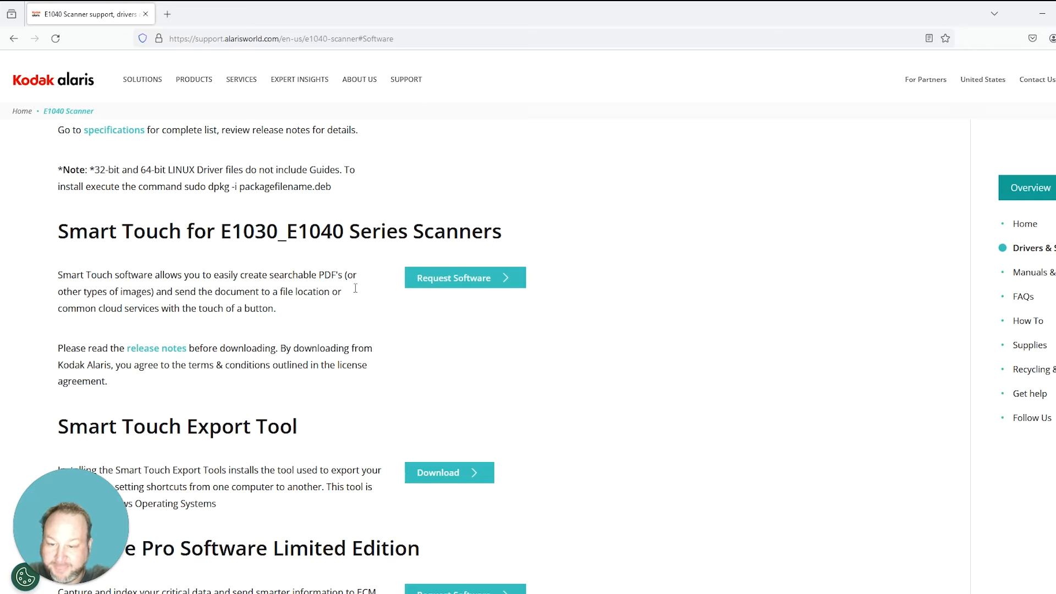
Step: Request the Smart Touch download and fill in the serial number and contact fields
left_click(481, 277)
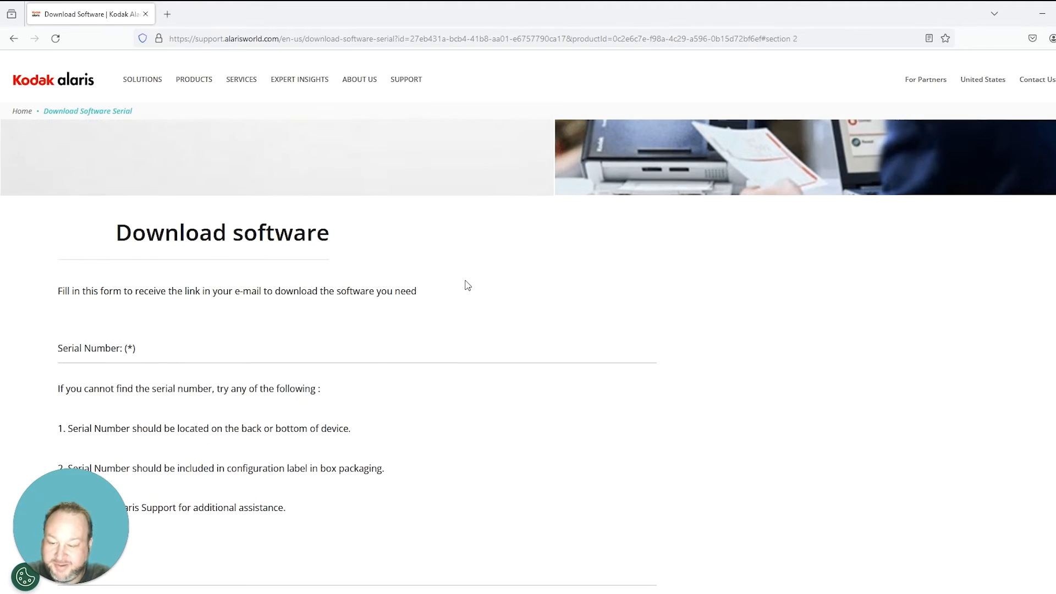
scroll(467, 283, "down", 1)
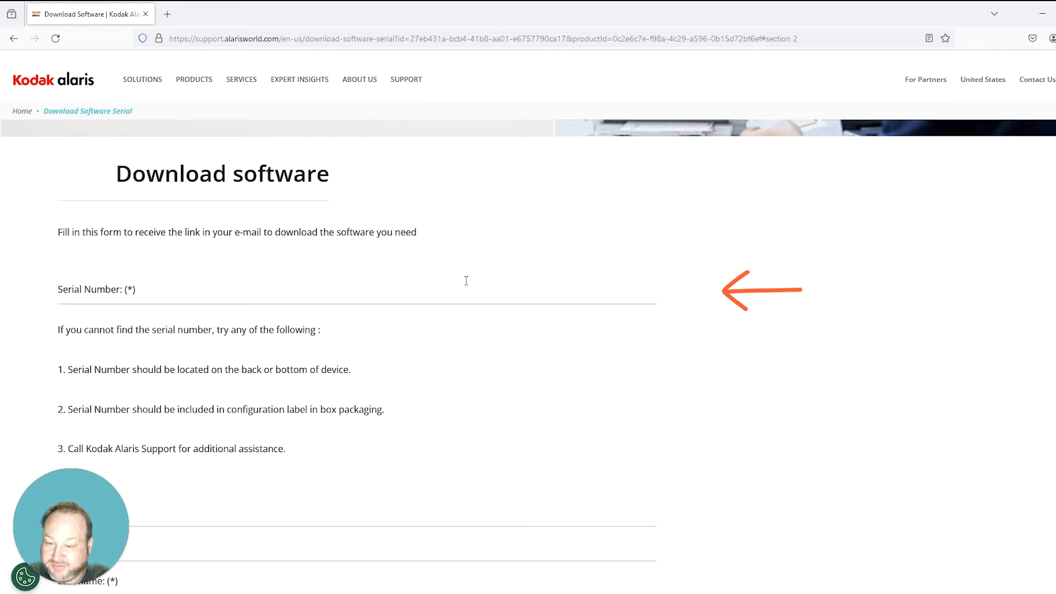
left_click(448, 285)
scroll(385, 319, "down", 3)
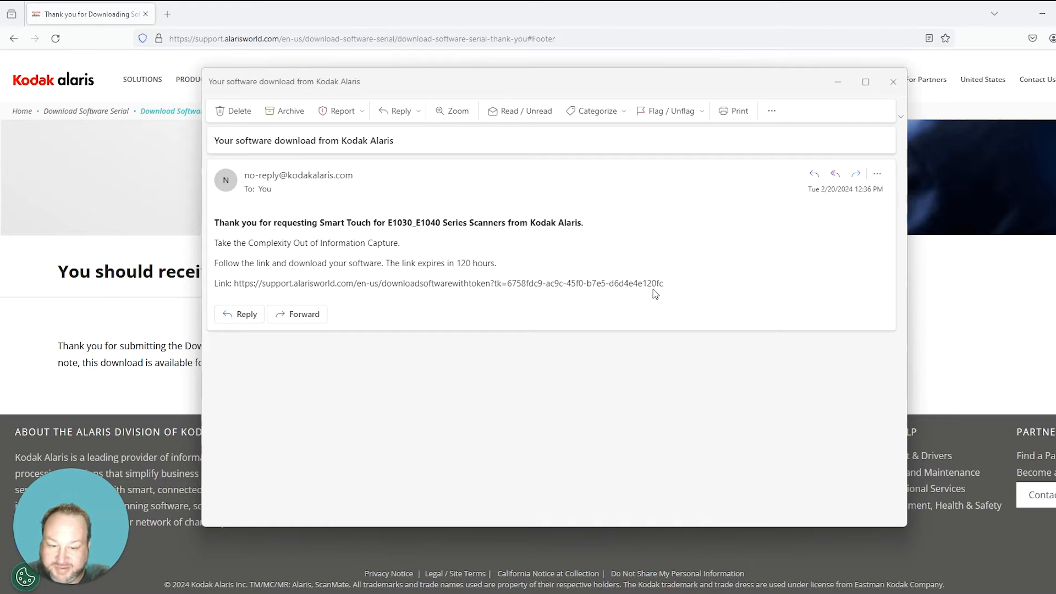
Step: Select and copy the software download link from the Kodak Alaris email
left_click_drag(665, 283, 235, 285)
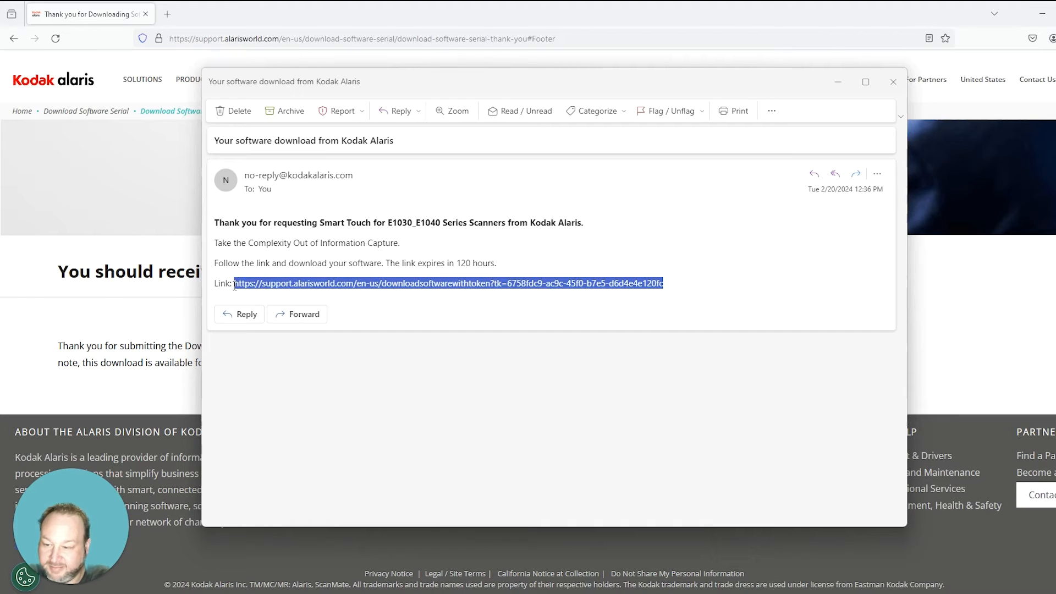
right_click(242, 284)
left_click(263, 293)
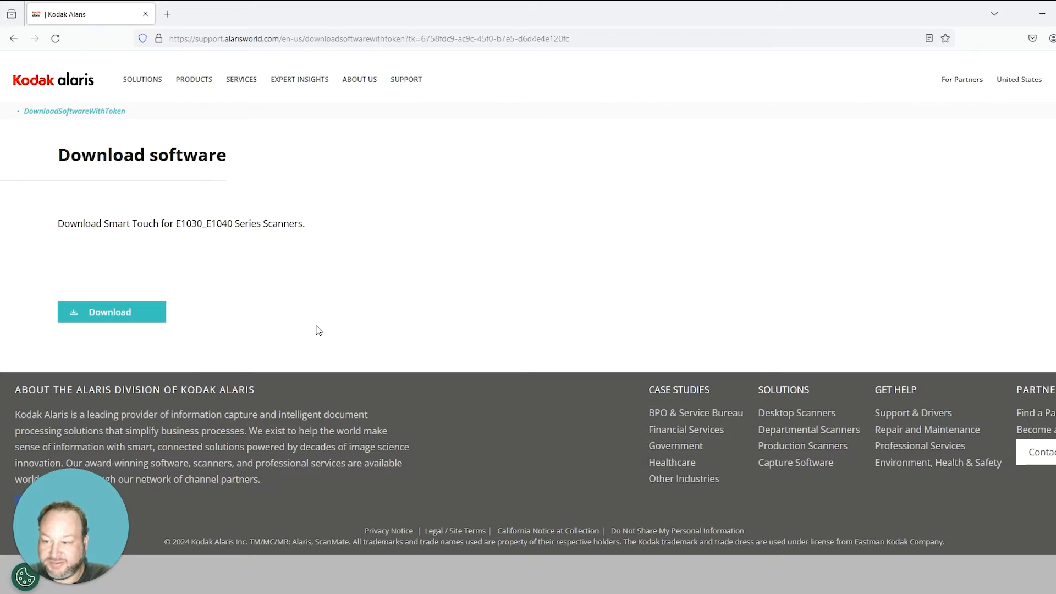
Step: Download the 986 MB ST_E1xxx_2.0.0.1319.exe installer, then bring up File Explorer
left_click(149, 315)
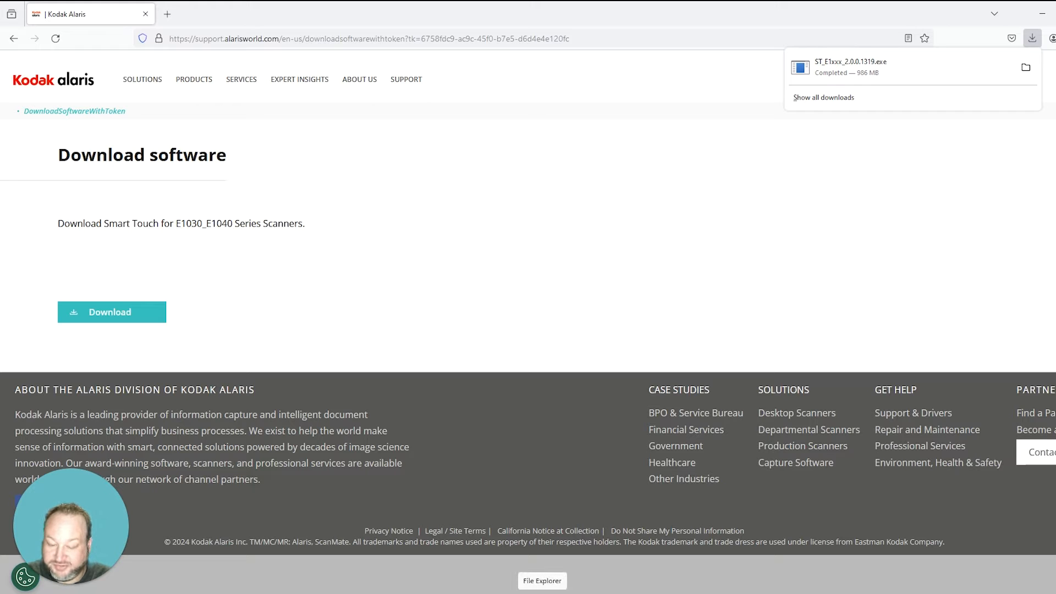
left_click(543, 590)
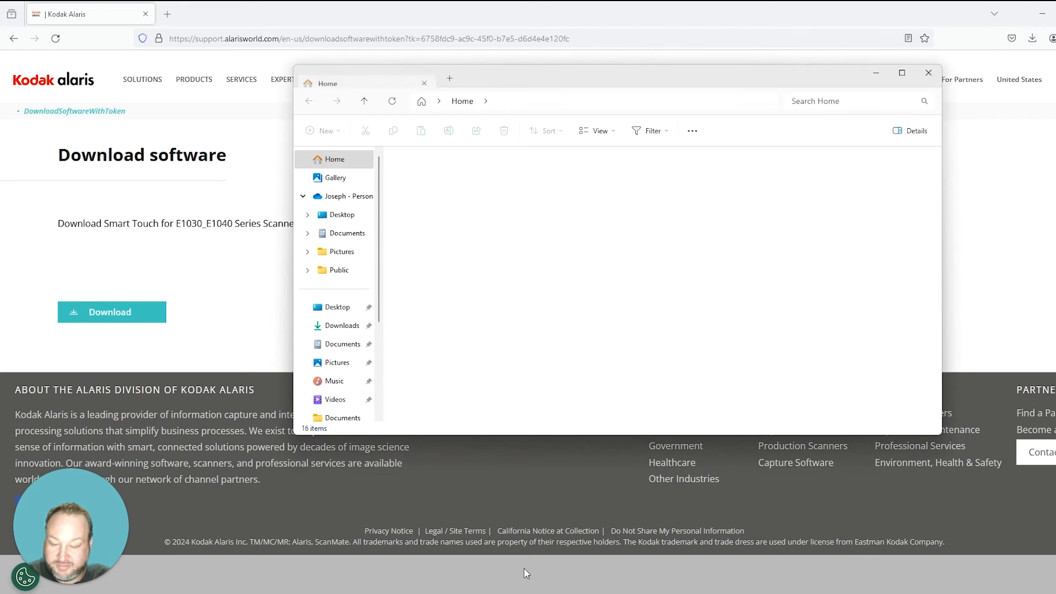
Step: Run ST_E1xxx_2.0.0.1319 from the Downloads folder
scroll(357, 352, "down", 1)
left_click(343, 268)
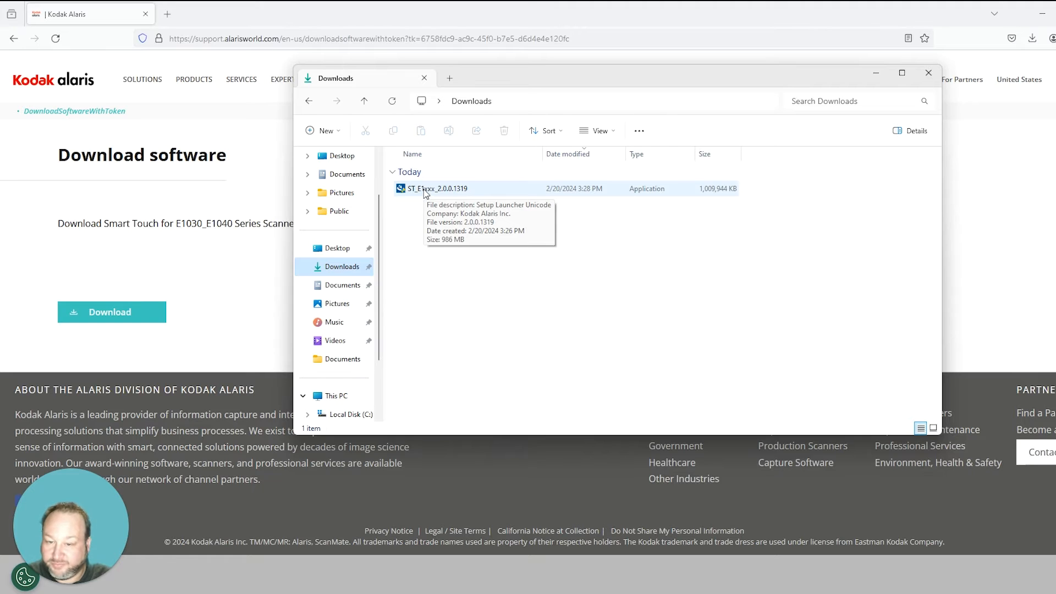
double_click(424, 190)
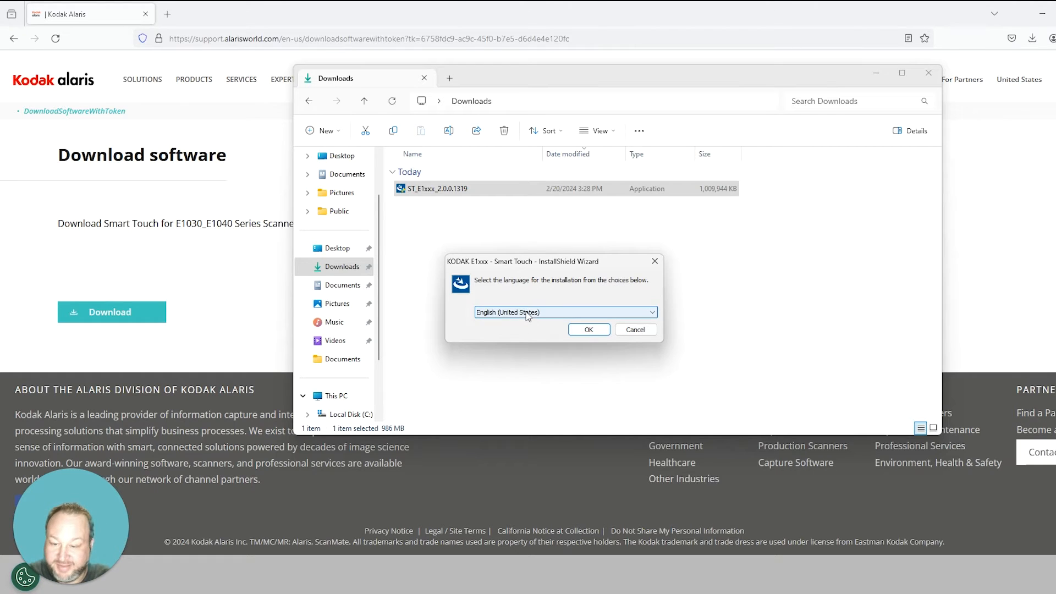
Step: Start setup in English (United States), accept the licence terms and opt to send usage data
left_click(589, 330)
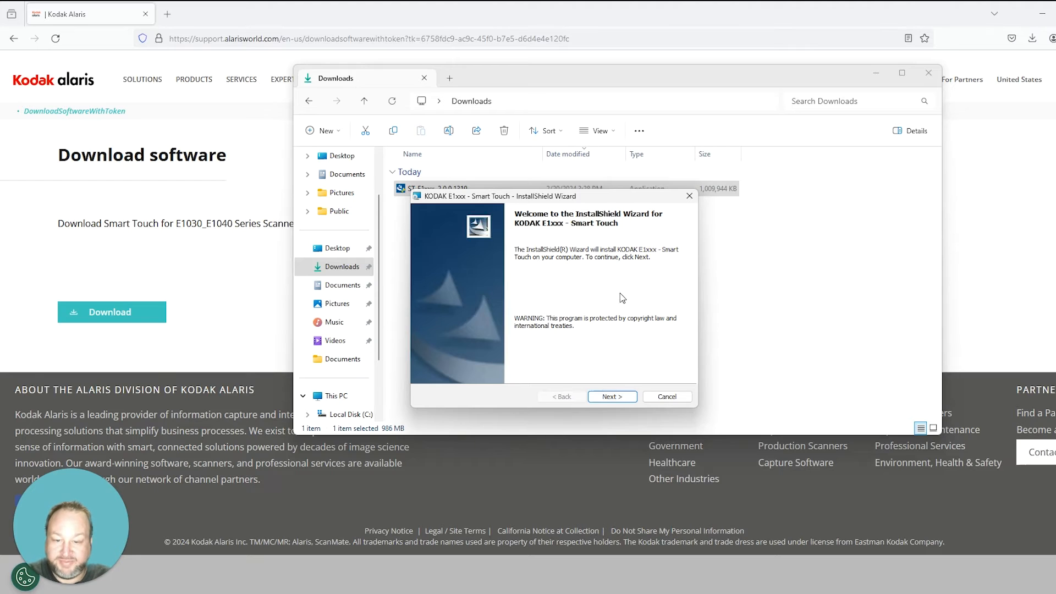
left_click(619, 402)
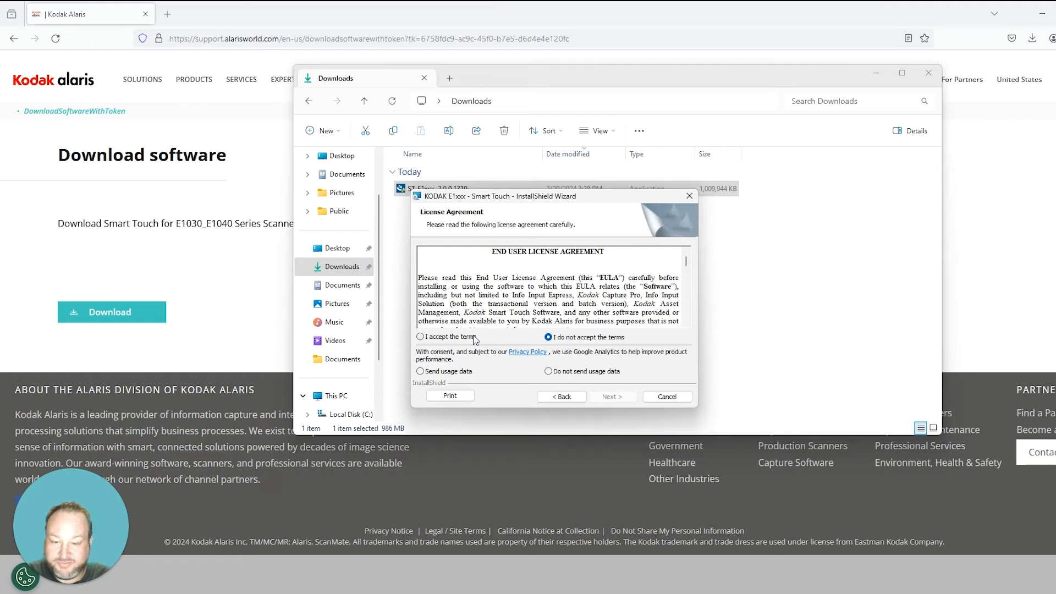
left_click(440, 338)
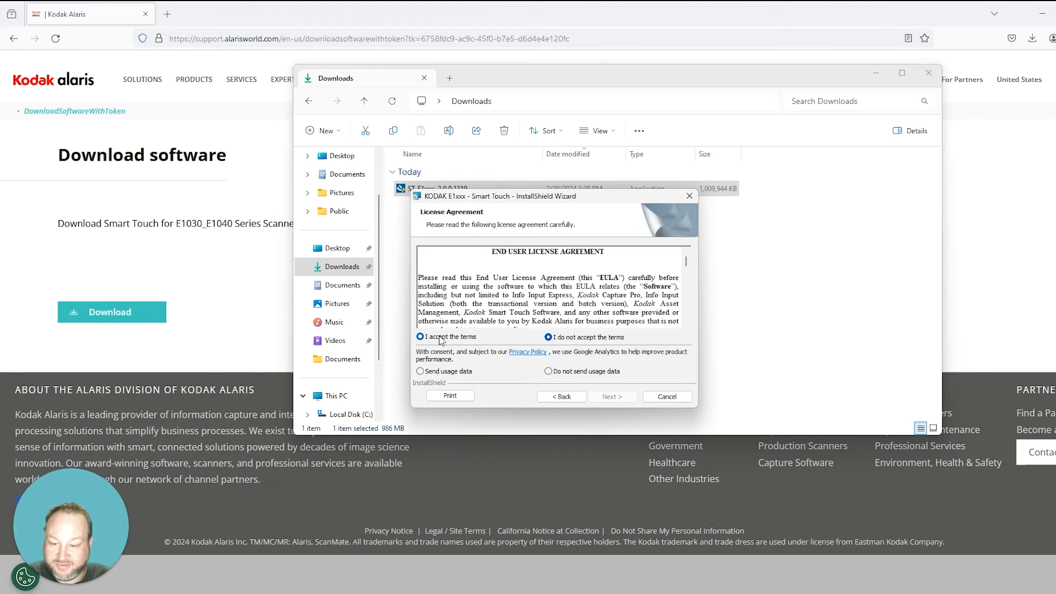
left_click(455, 372)
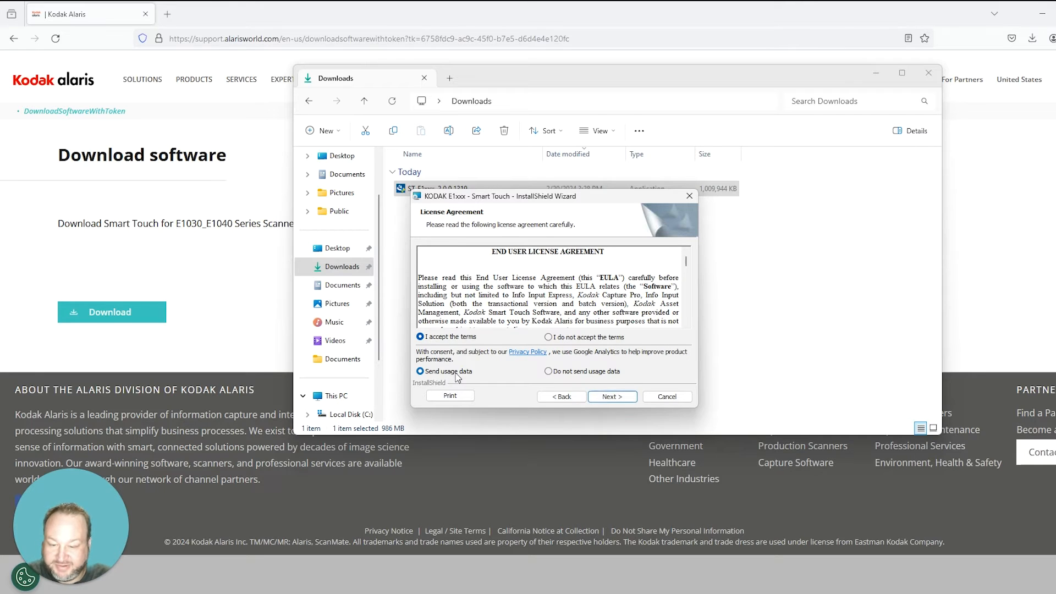
left_click(607, 397)
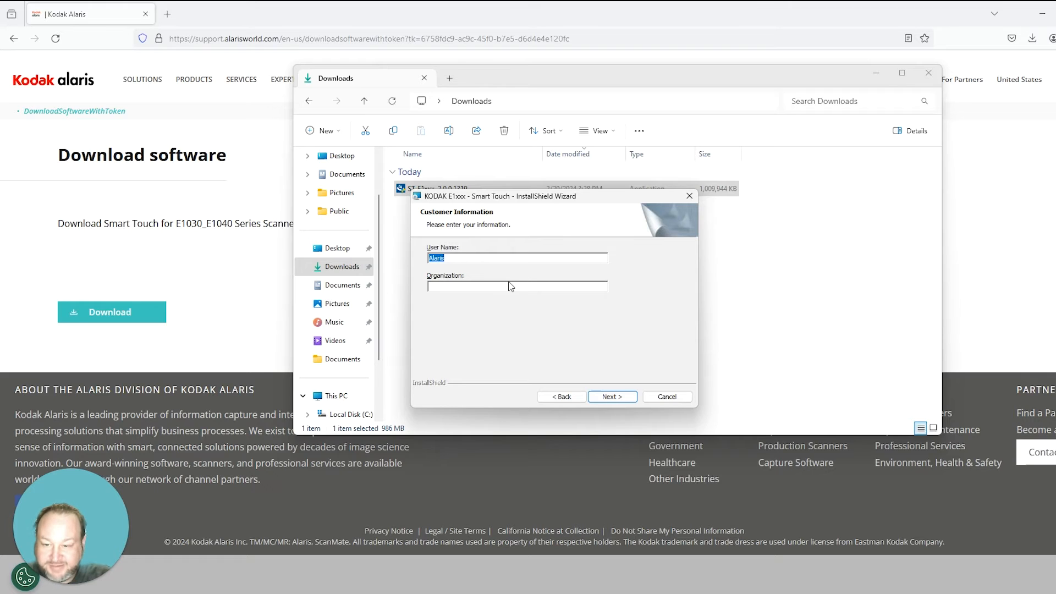
Step: Enter the user's name with organization Kodak Alaris, install to the default folder, and finish
type("Joe")
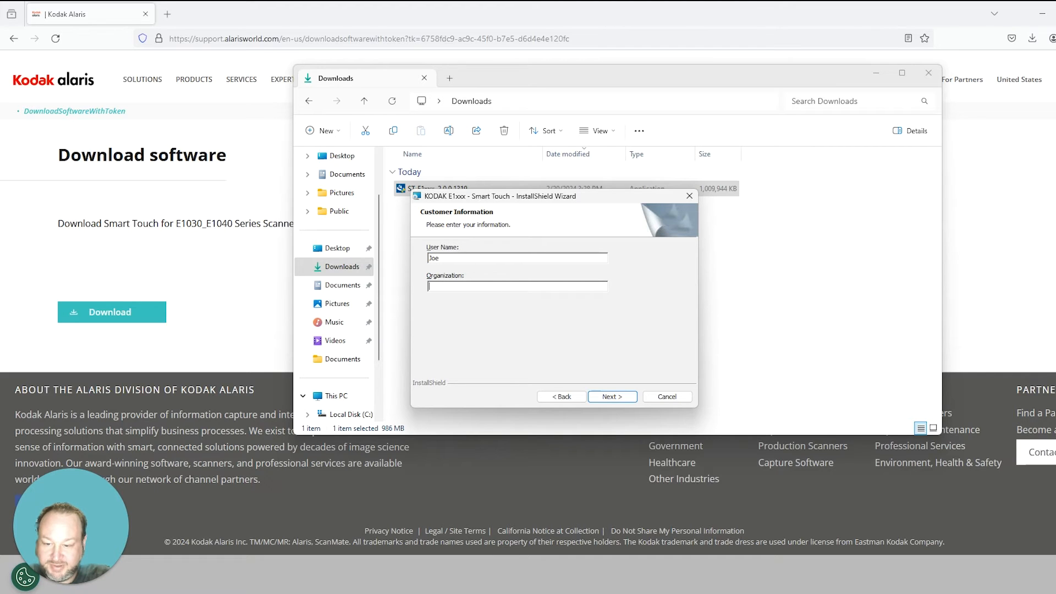
type("Kodak Alaris")
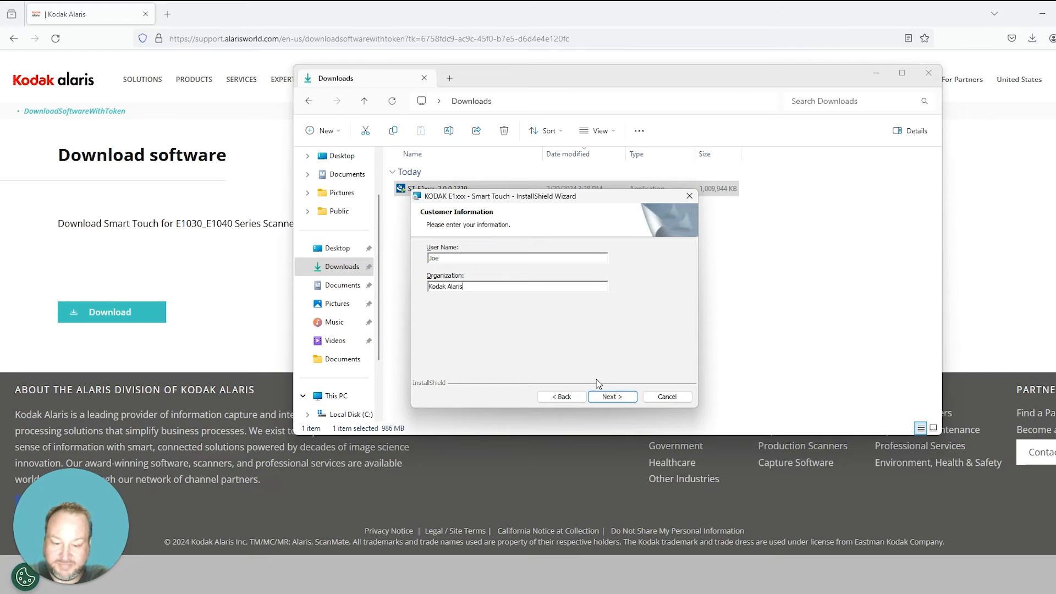
left_click(611, 404)
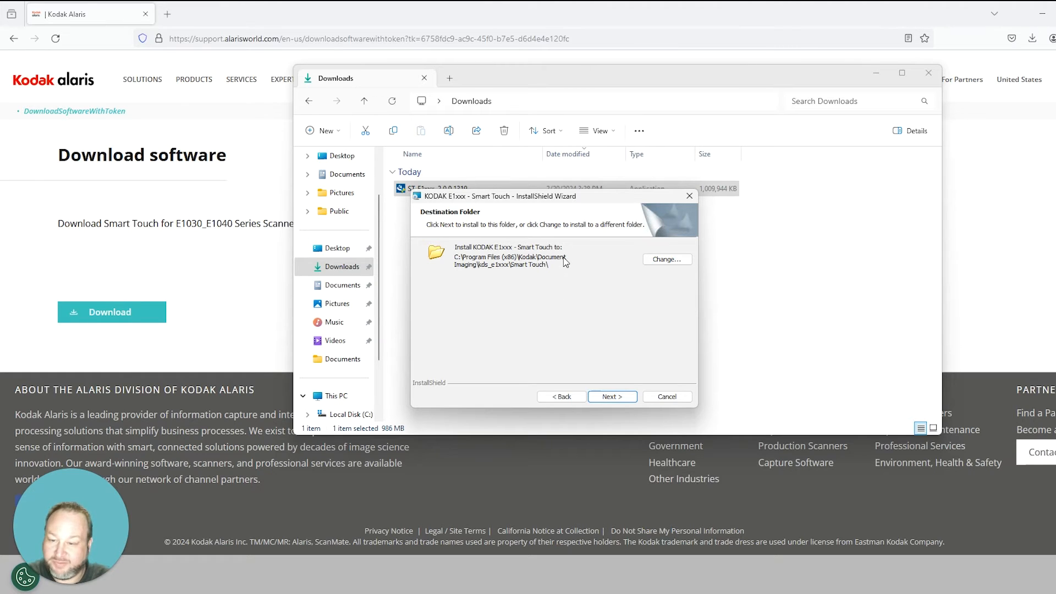
left_click(613, 397)
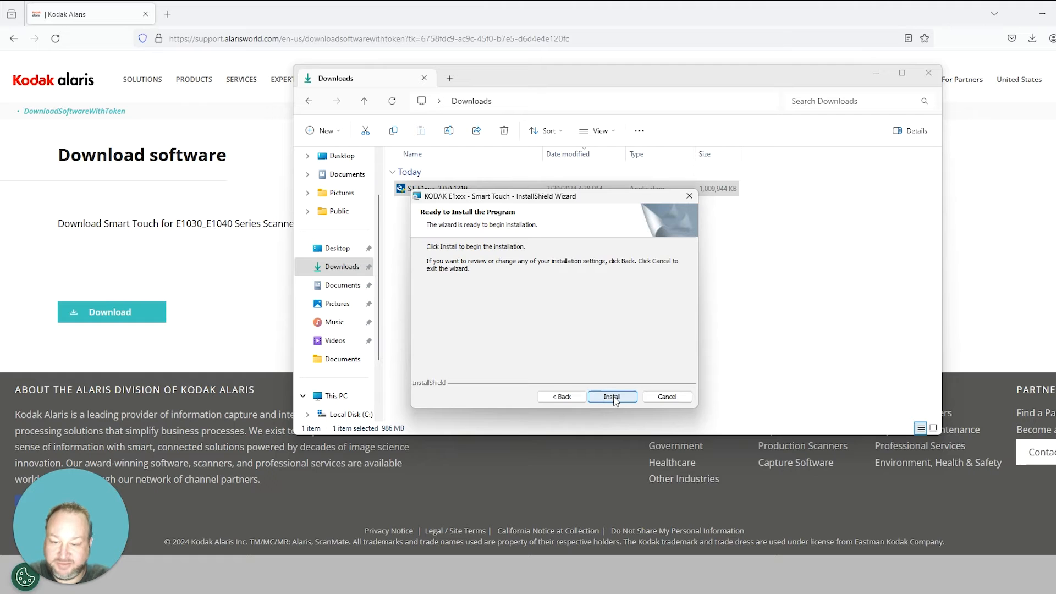
left_click(612, 396)
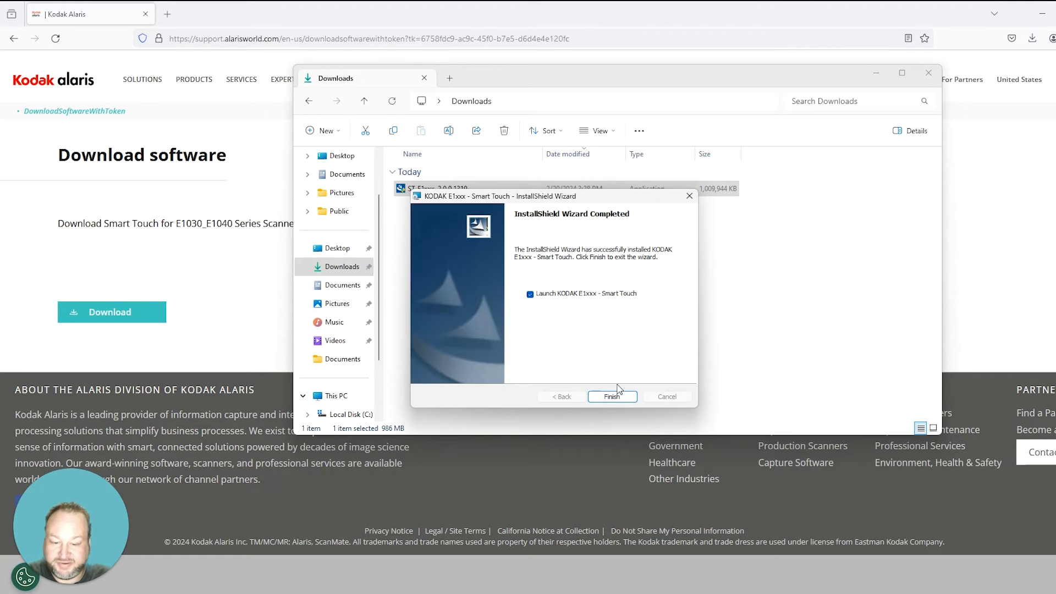
left_click(607, 398)
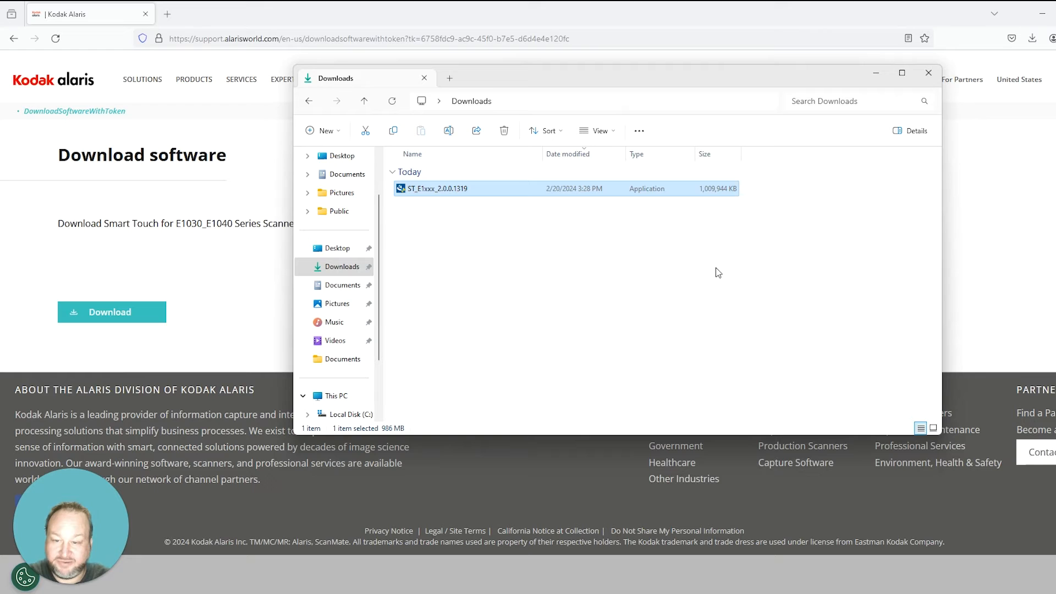
left_click(929, 73)
Step: Close the Kodak email and open the KODAK scanner tray icon's scan-task menu
left_click(1042, 13)
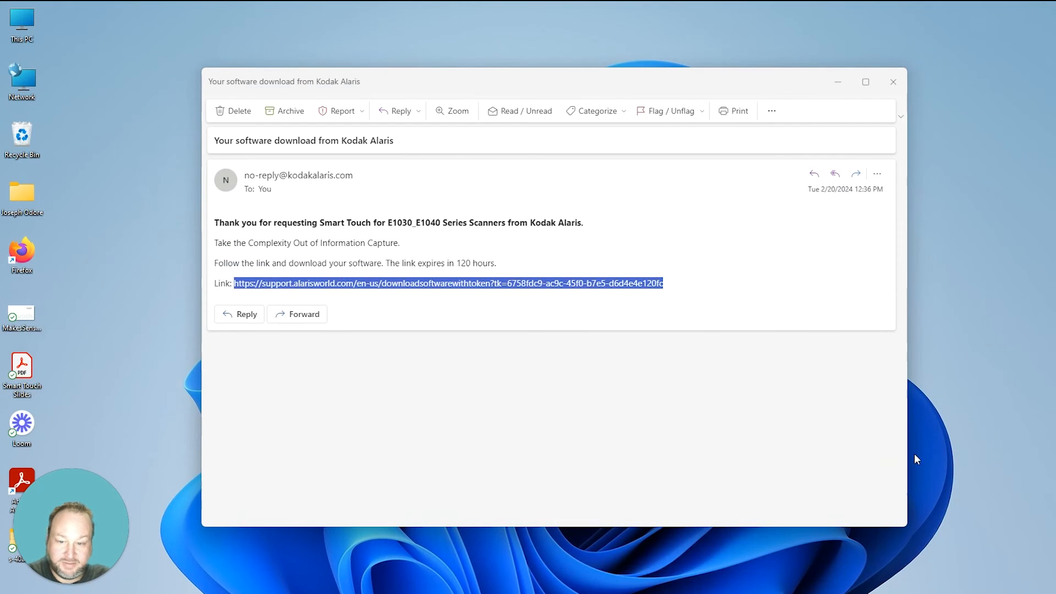
left_click(891, 84)
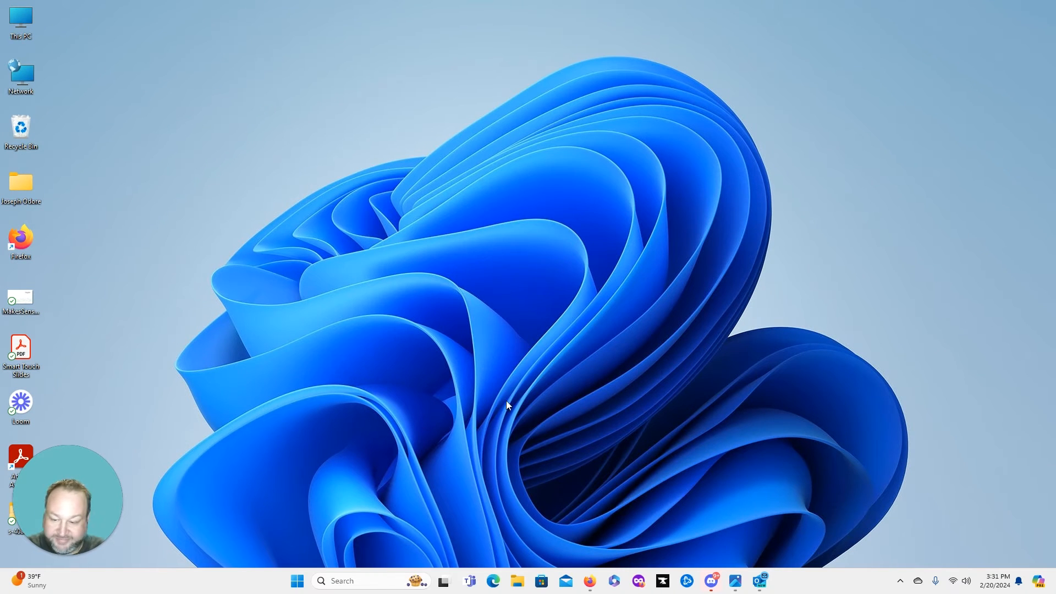
left_click(901, 583)
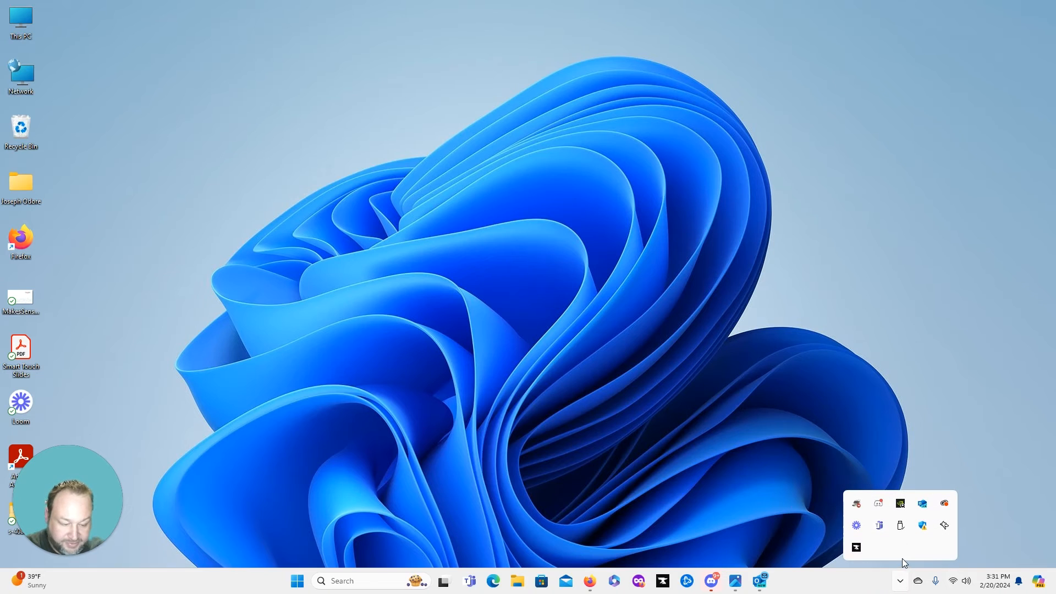
right_click(860, 508)
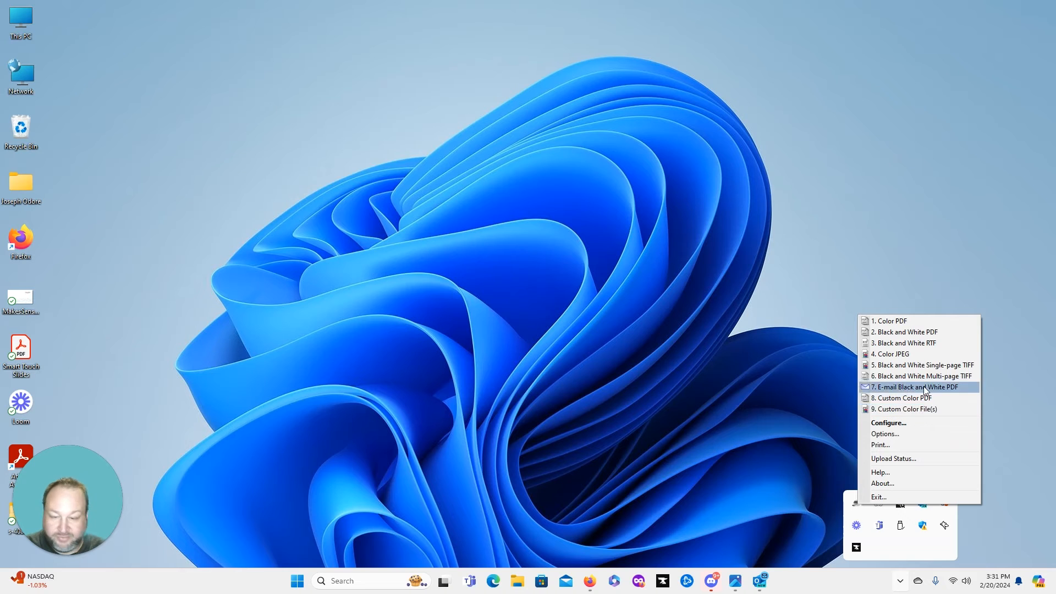
Step: Open Configure and review the 1. Color PDF shortcut, Application destination and file type options
left_click(897, 423)
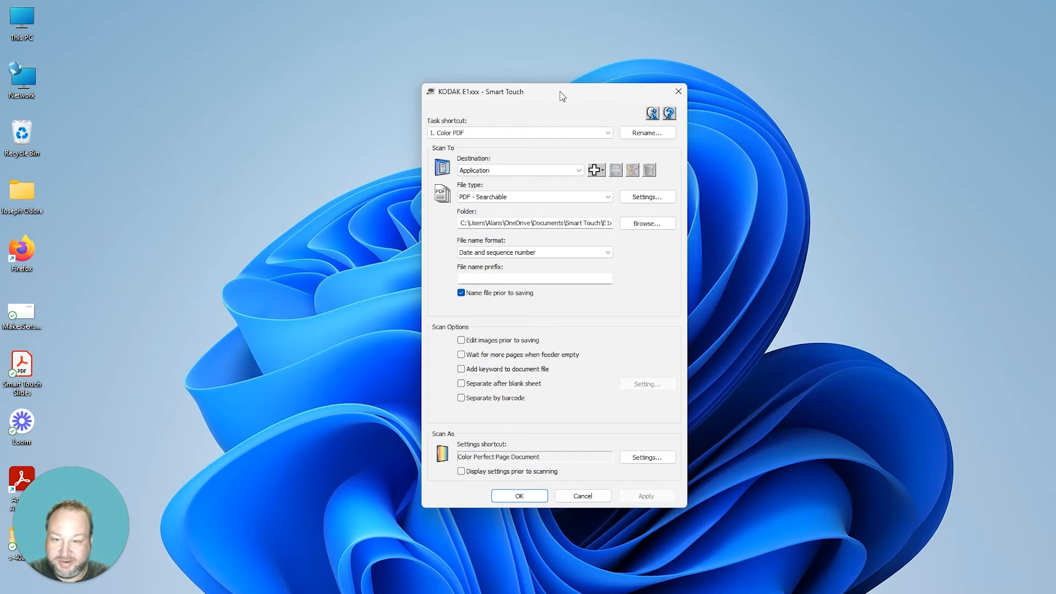
left_click(608, 132)
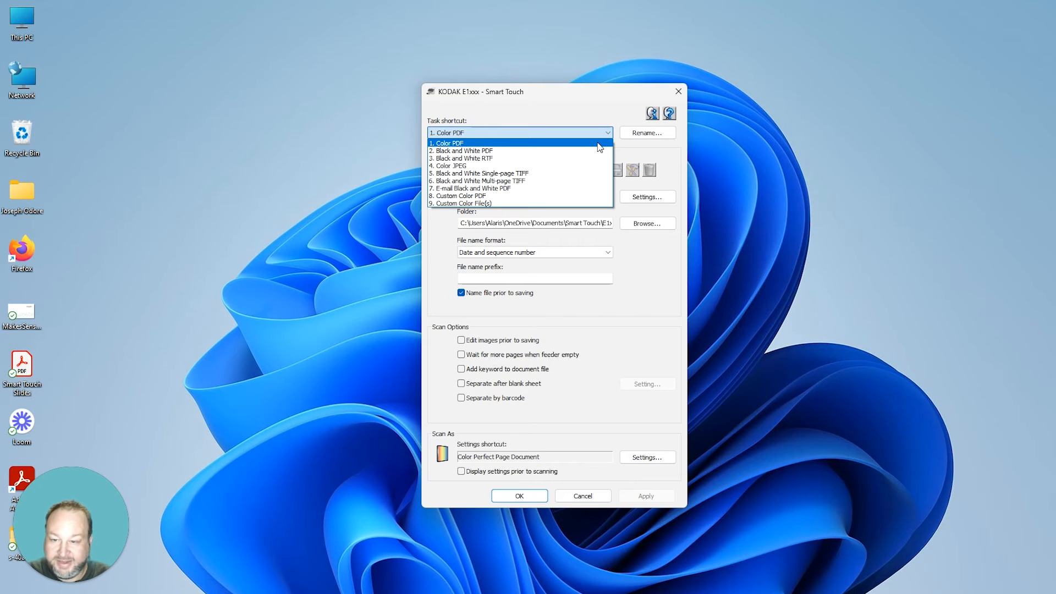
left_click(600, 112)
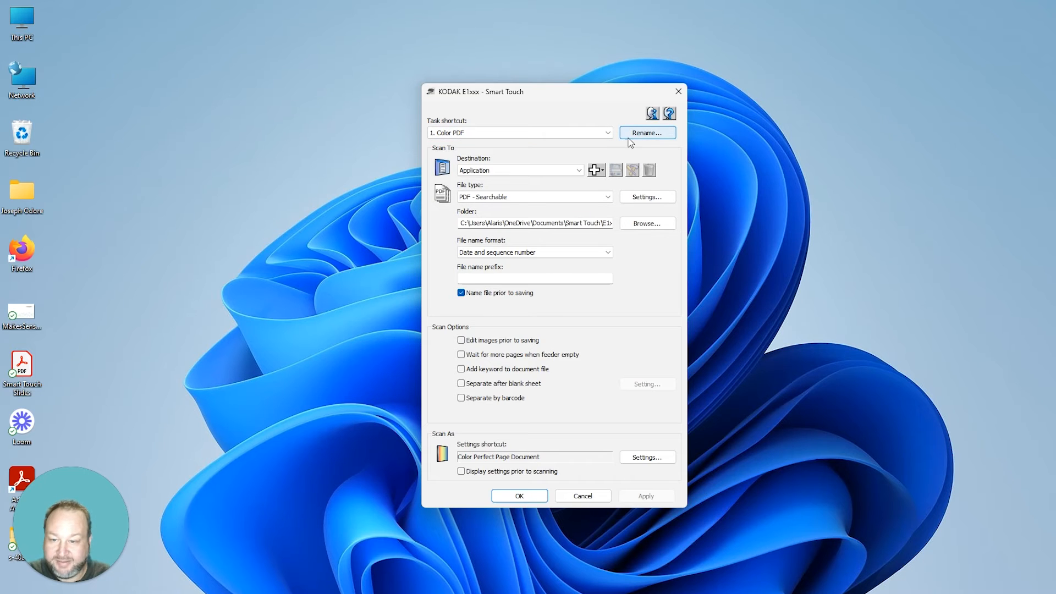
left_click(581, 171)
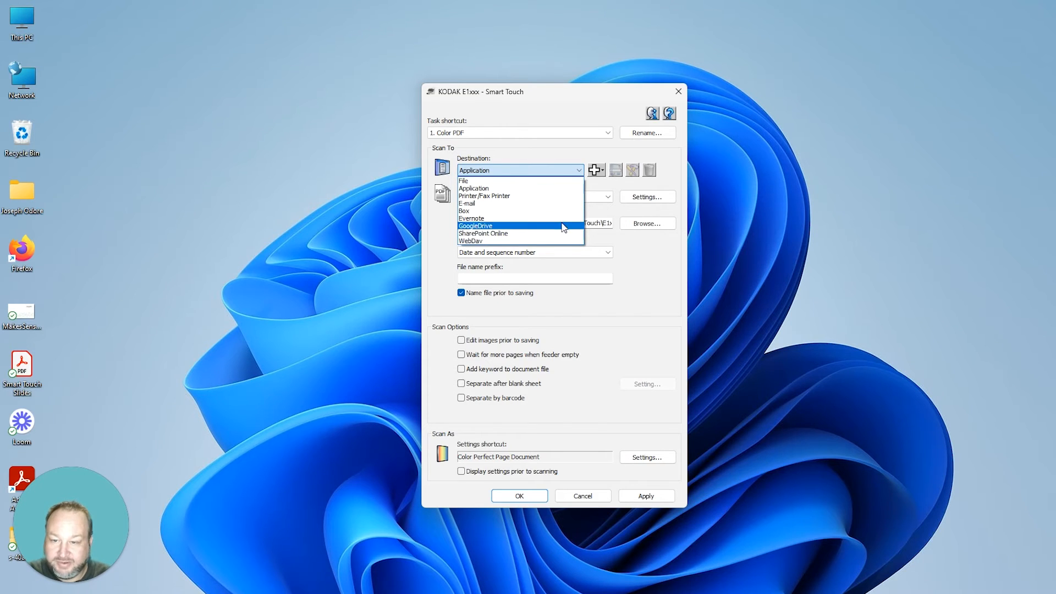
left_click(594, 104)
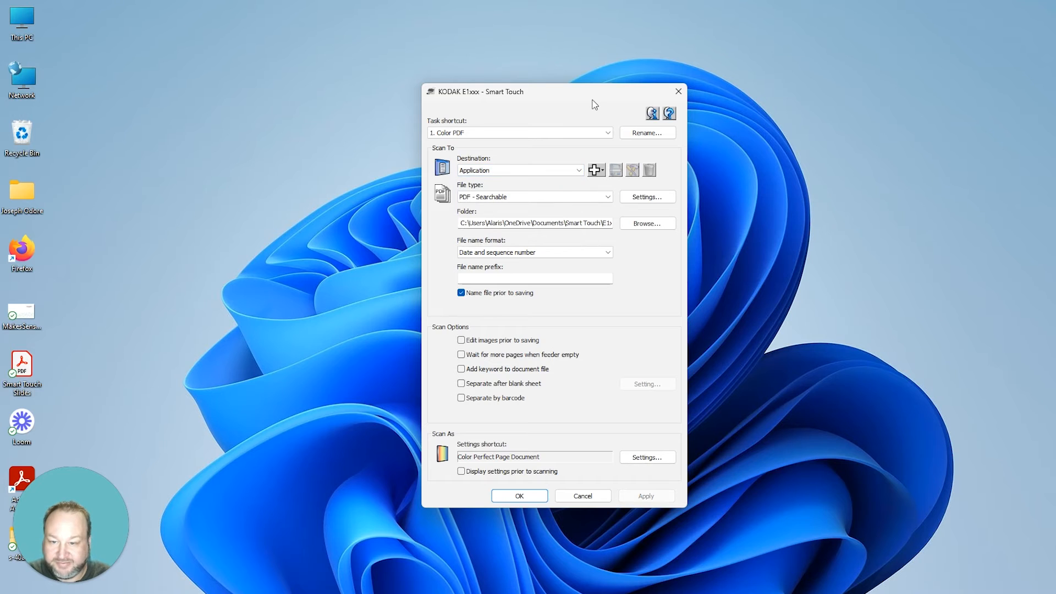
left_click(608, 197)
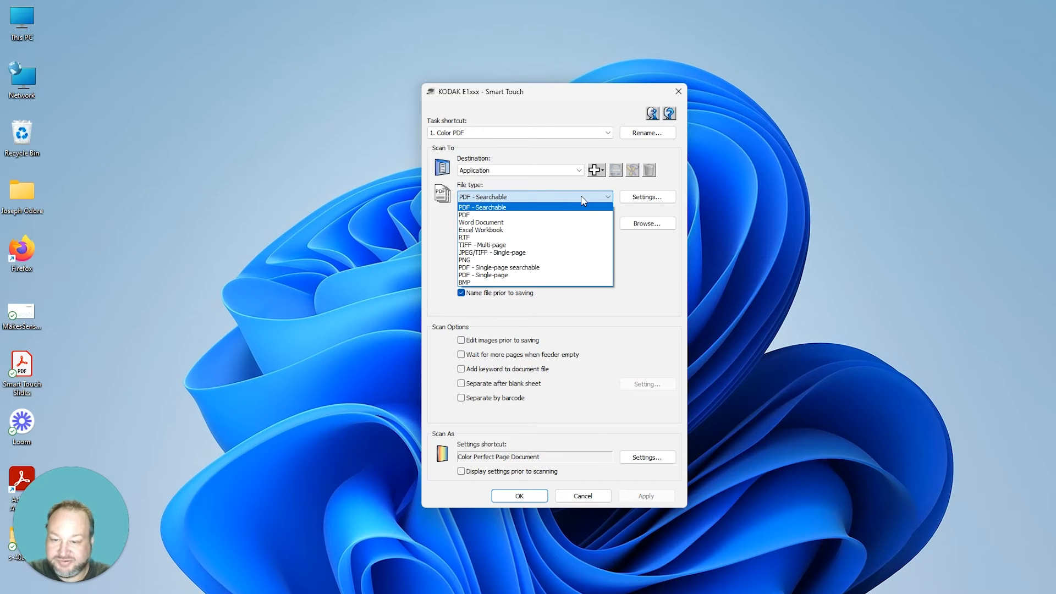
Step: Keep PDF - Searchable with OCR untouched and save scans to Documents\Smart Touch\E1xxx\Output
left_click(666, 265)
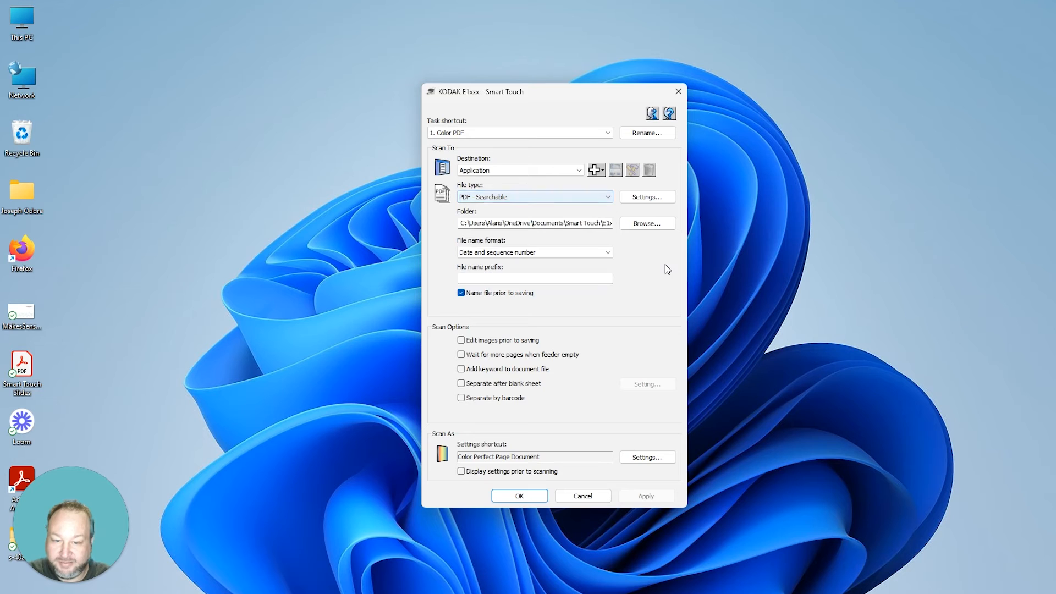
left_click(652, 198)
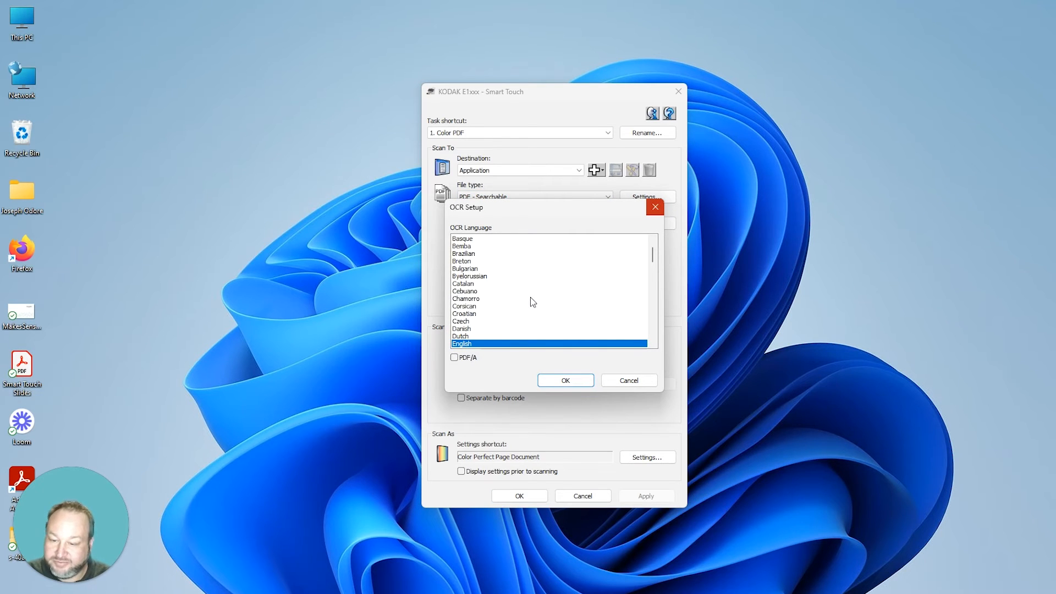
left_click(629, 381)
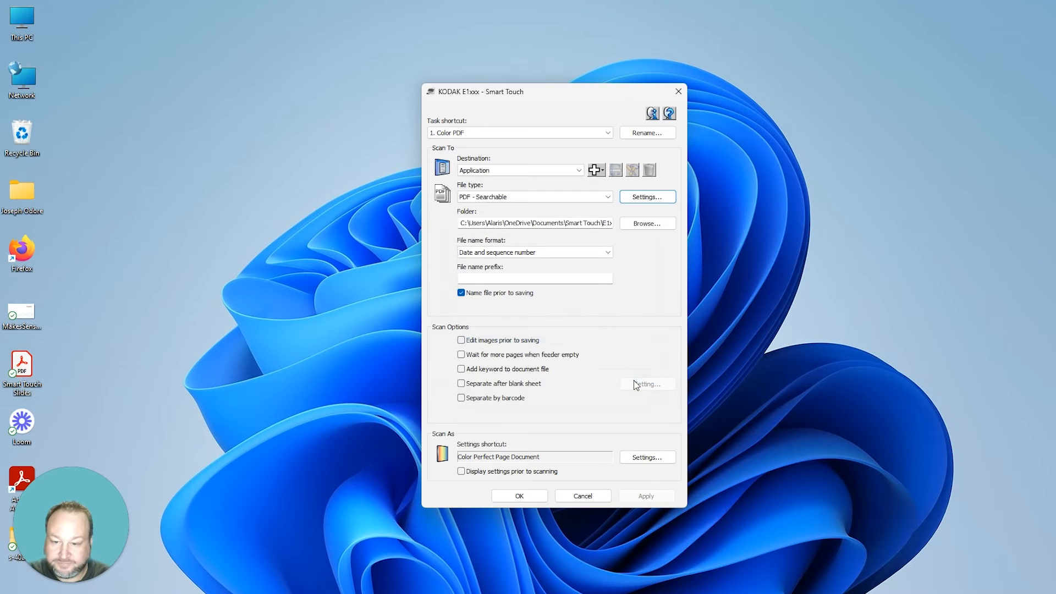
left_click(660, 225)
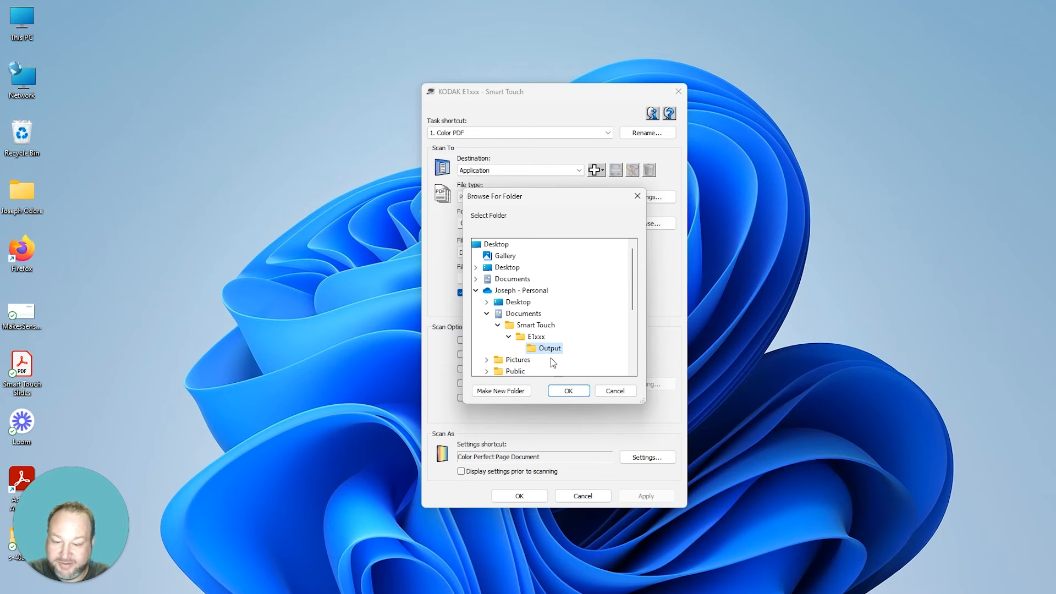
left_click(575, 392)
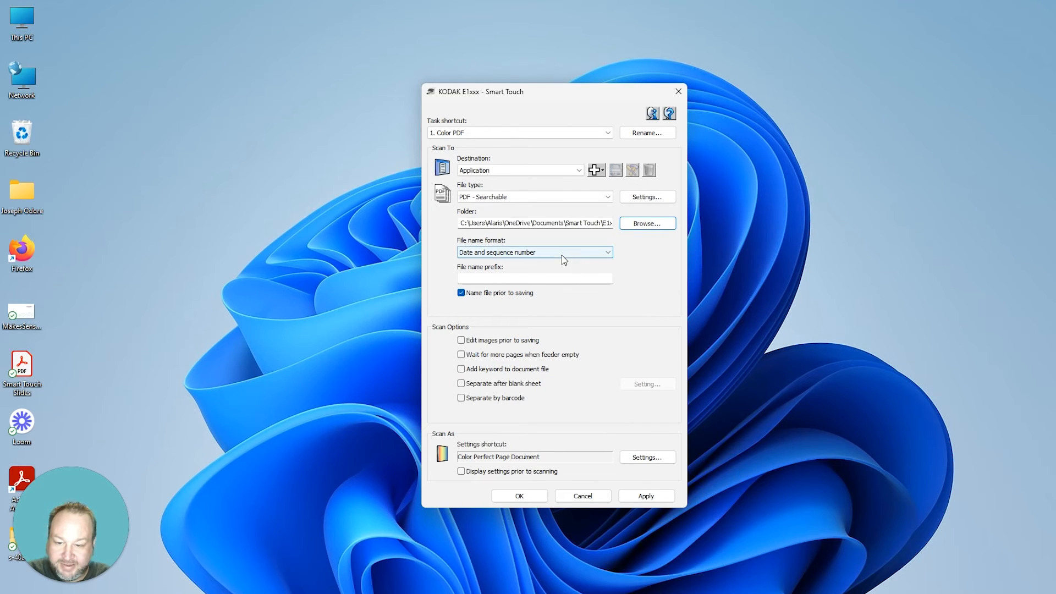
left_click(562, 252)
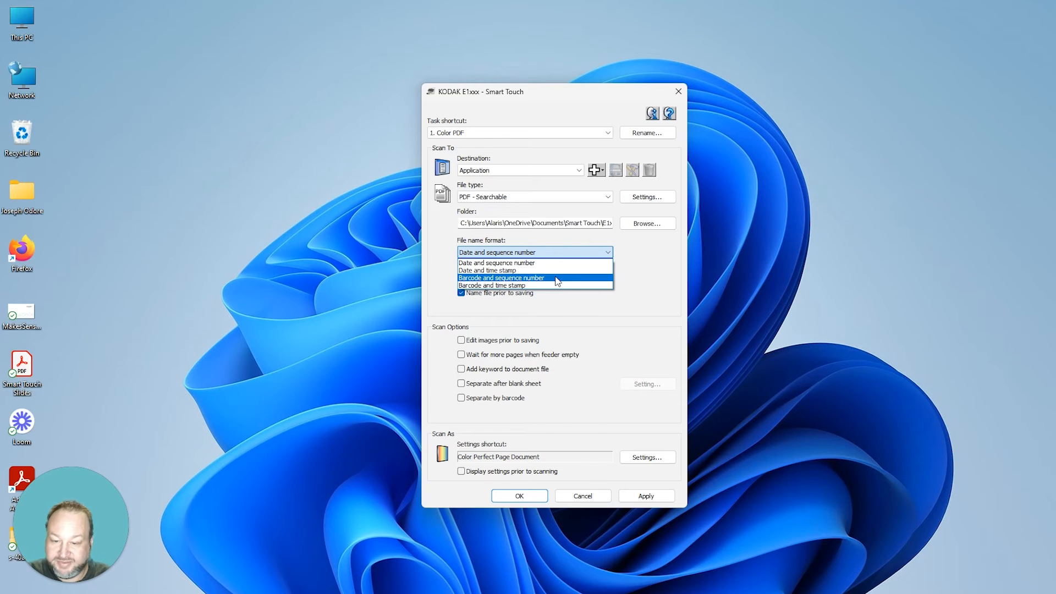
Step: Keep the file name format at Date and sequence number
left_click(668, 275)
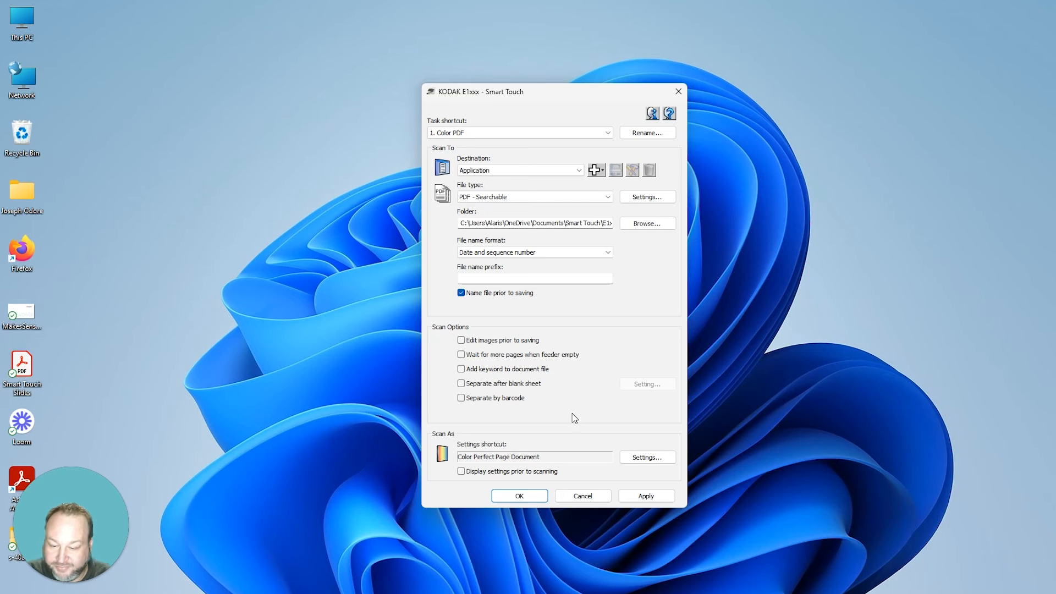
Step: Open the Color Perfect Page Document scanner settings, check the two-sided Document setup, and reach its Image settings
left_click(652, 460)
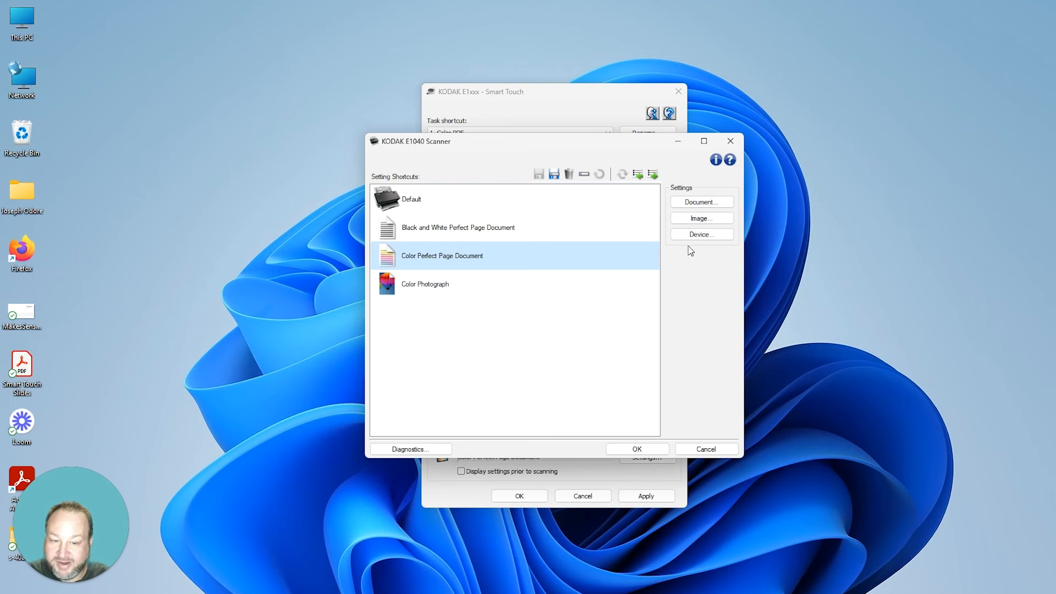
left_click(704, 203)
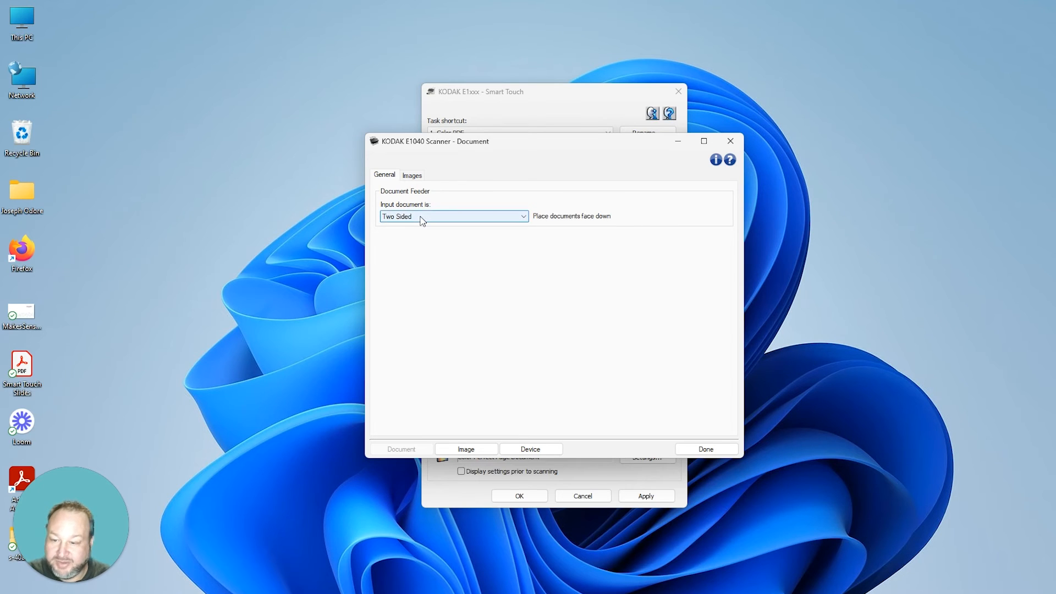
left_click(414, 177)
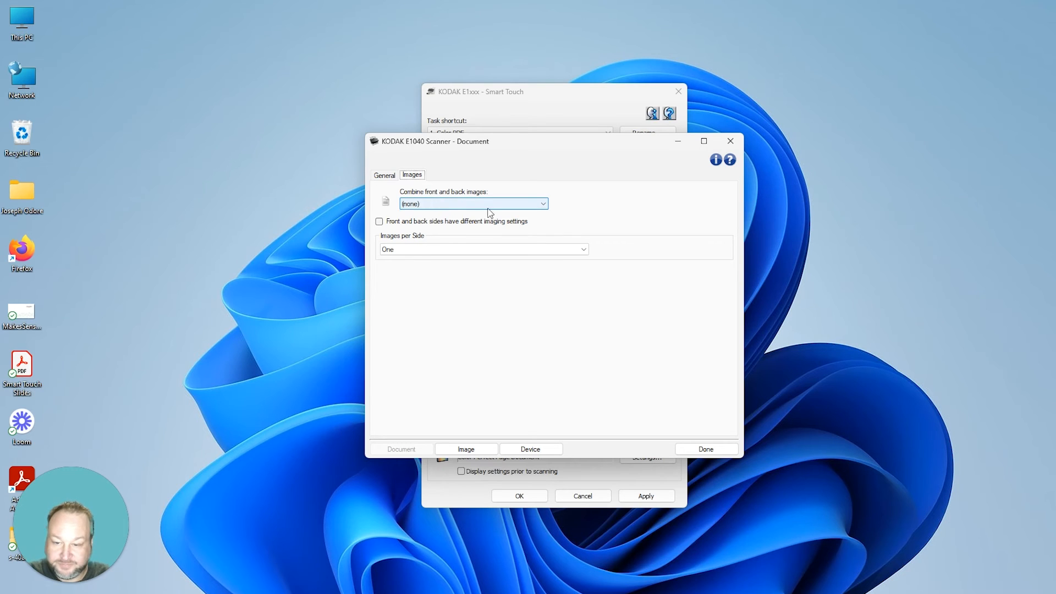
left_click(480, 448)
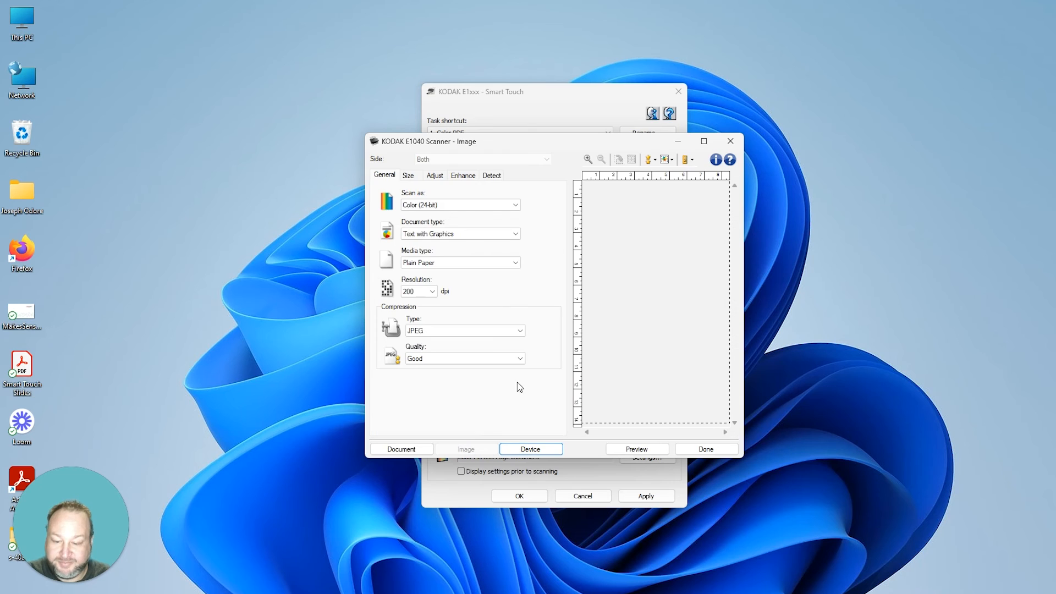
Step: Keep Color (24-bit), Text with Graphics document type and Plain Paper media type
left_click(731, 140)
left_click(690, 220)
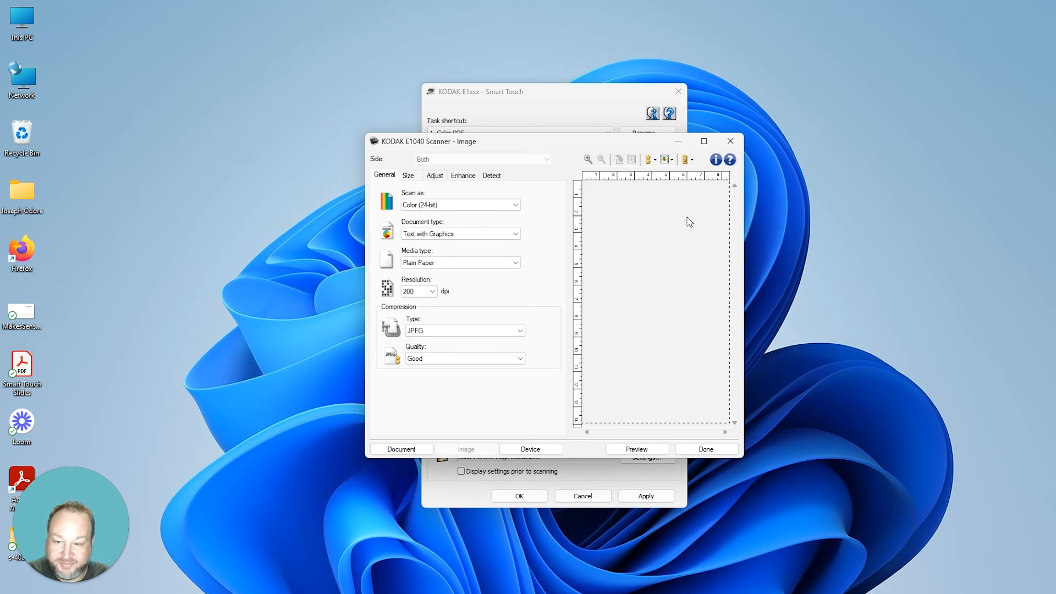
left_click(457, 206)
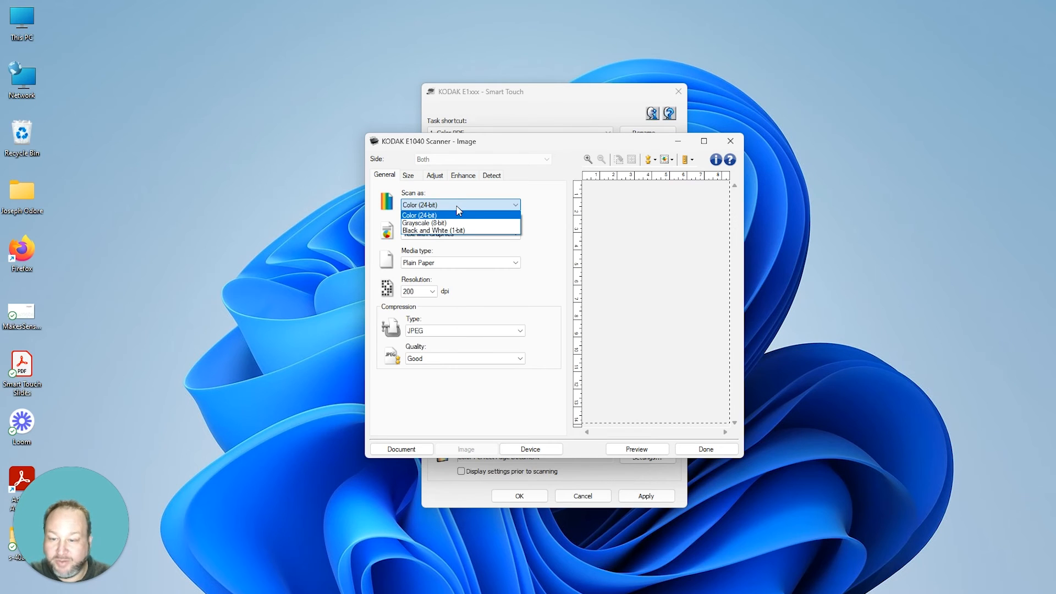
left_click(456, 206)
left_click(504, 241)
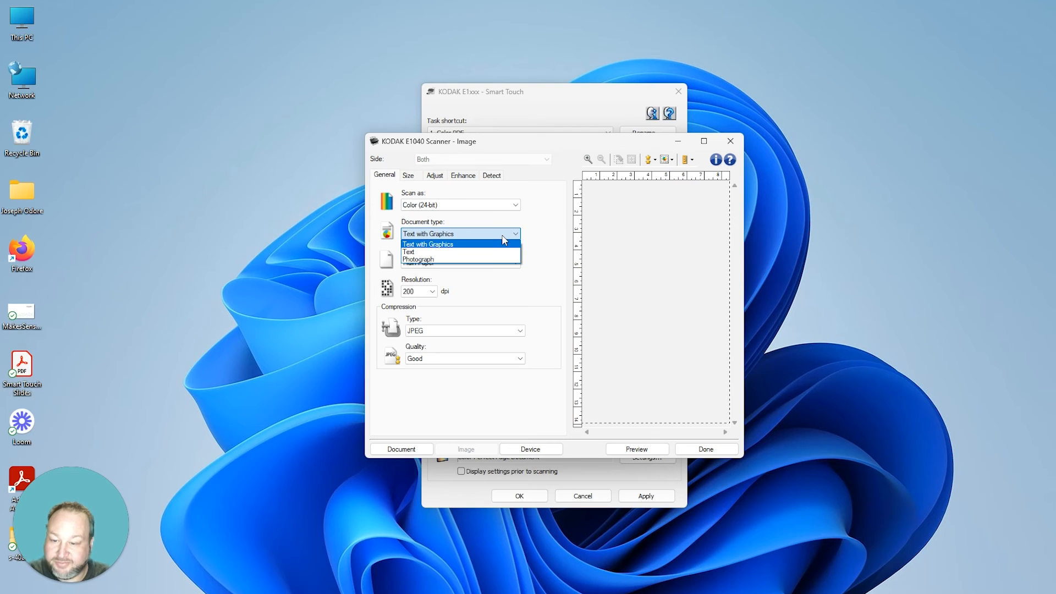
left_click(504, 243)
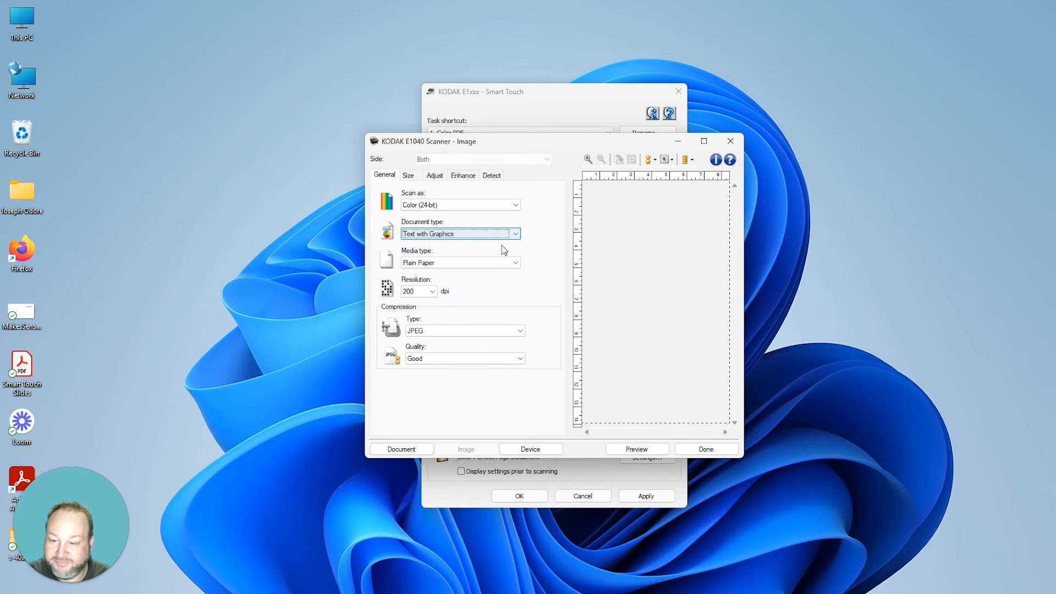
left_click(503, 266)
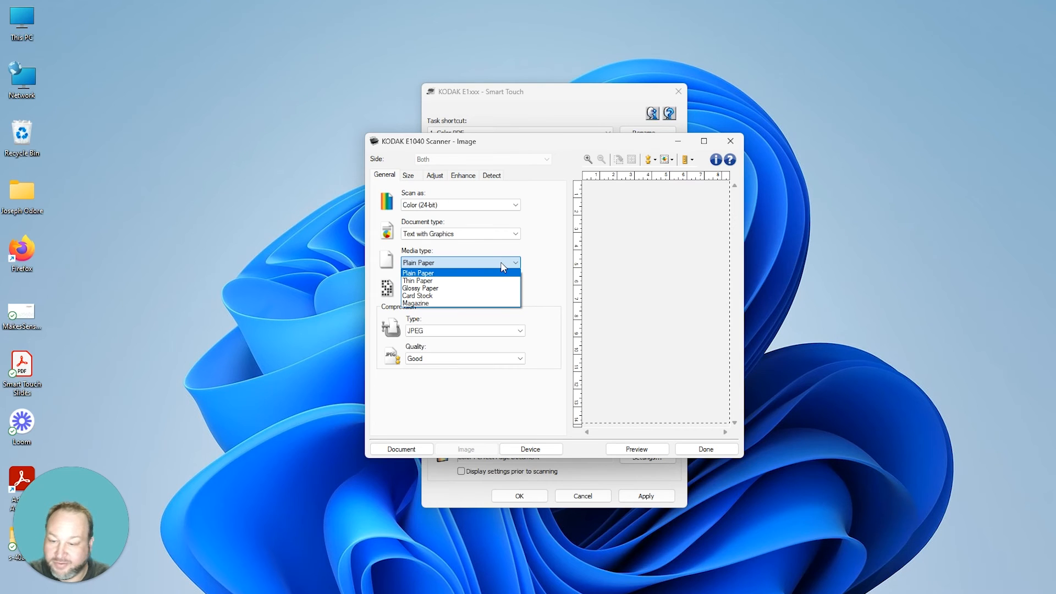
left_click(500, 262)
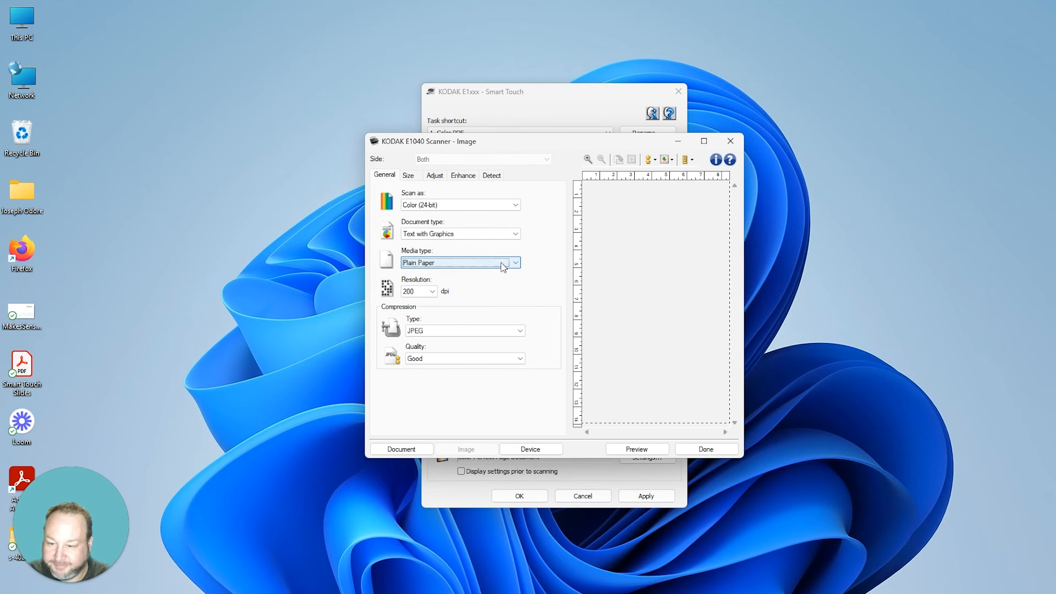
Step: Raise the scan resolution to 300 dpi, keeping JPEG compression at Good quality
left_click(434, 292)
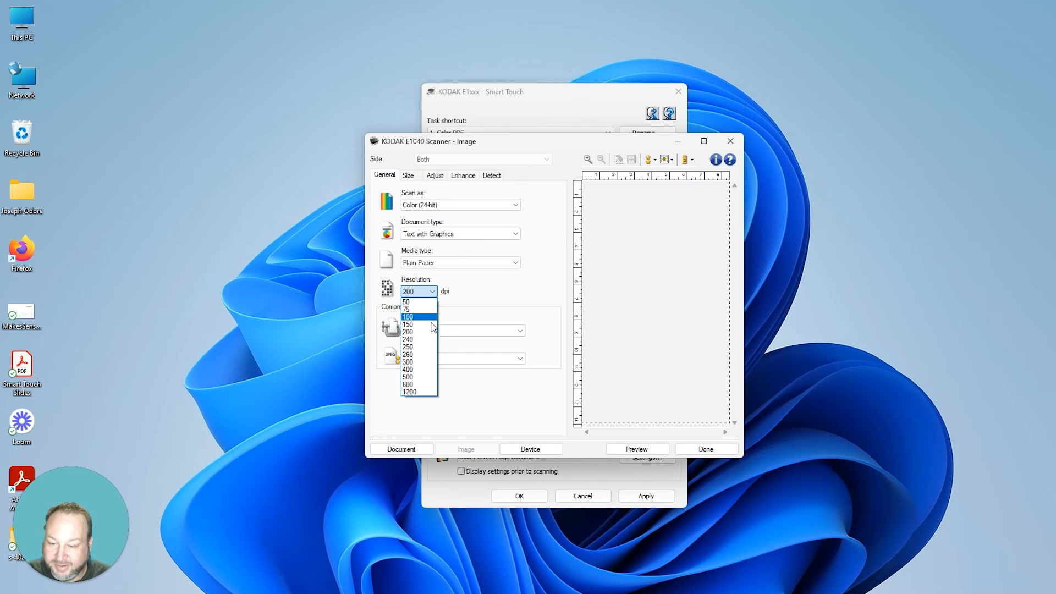
left_click(424, 363)
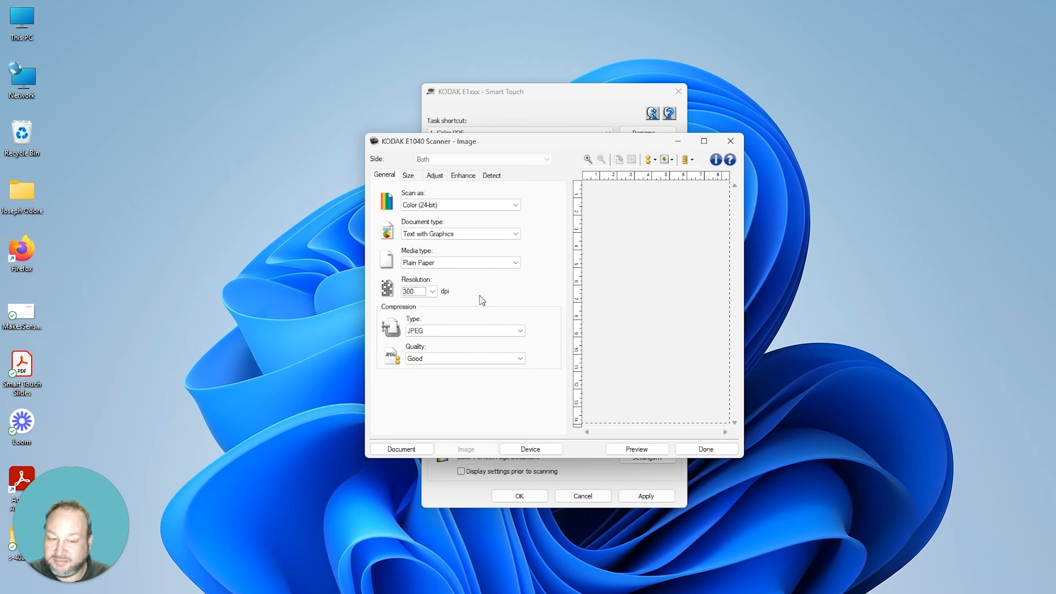
left_click(460, 331)
left_click(460, 333)
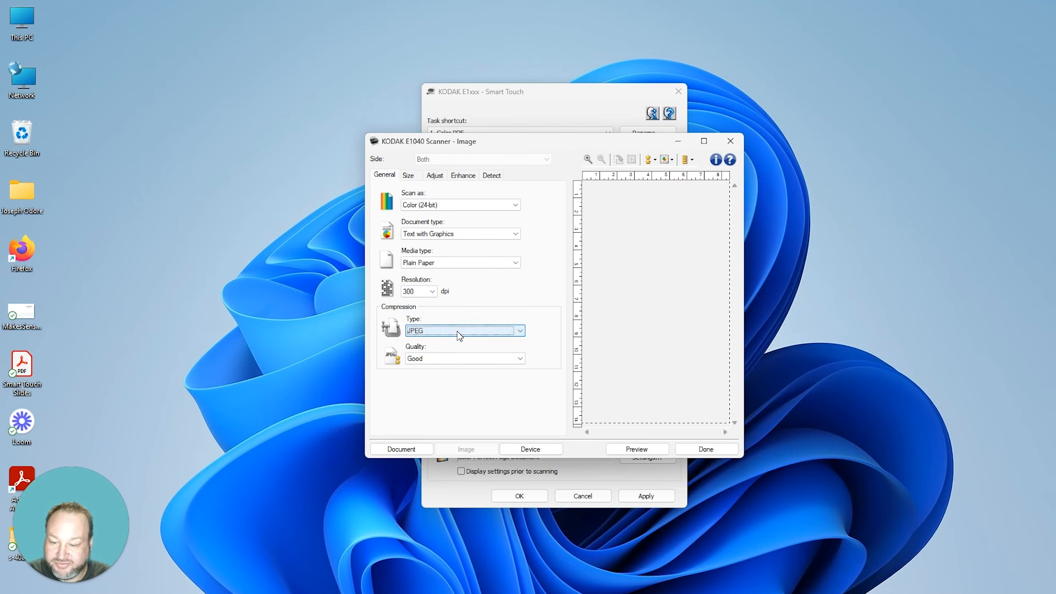
left_click(452, 359)
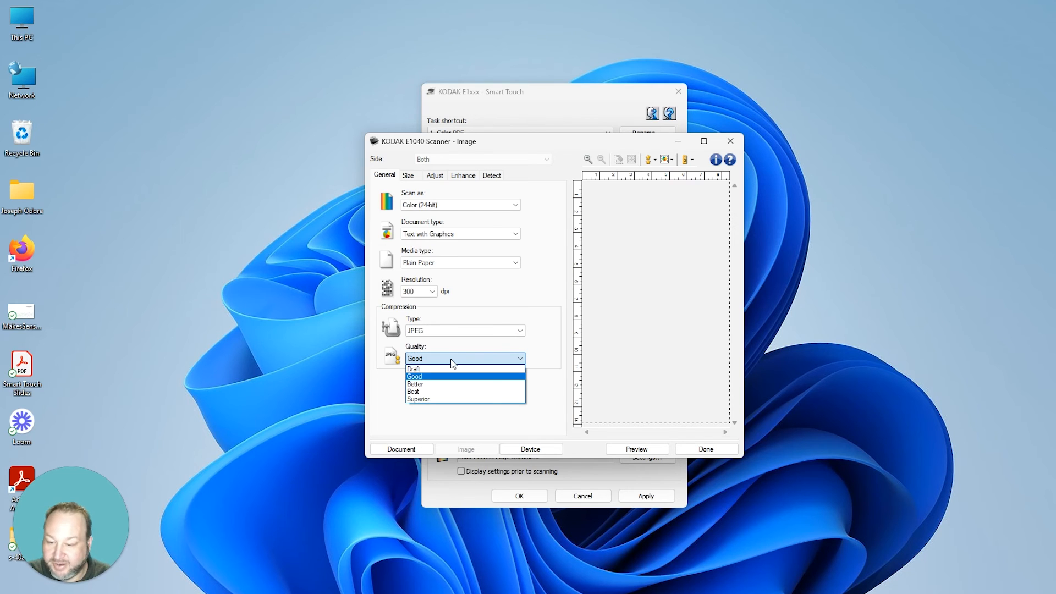
left_click(545, 323)
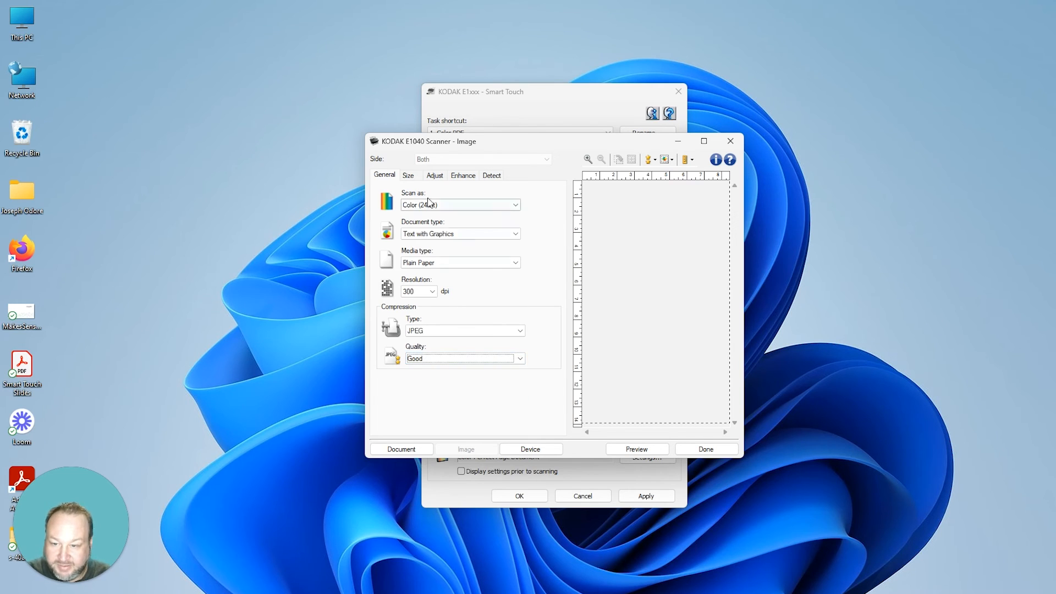
left_click(407, 175)
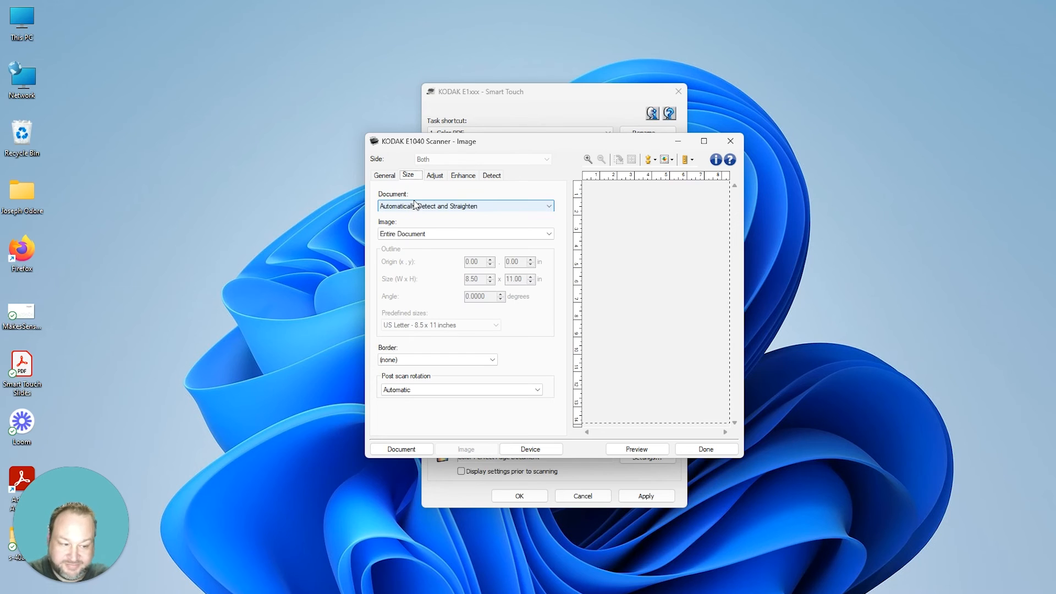
Step: Keep image area Entire Document, no added border, and Automatic post-scan rotation
left_click(437, 233)
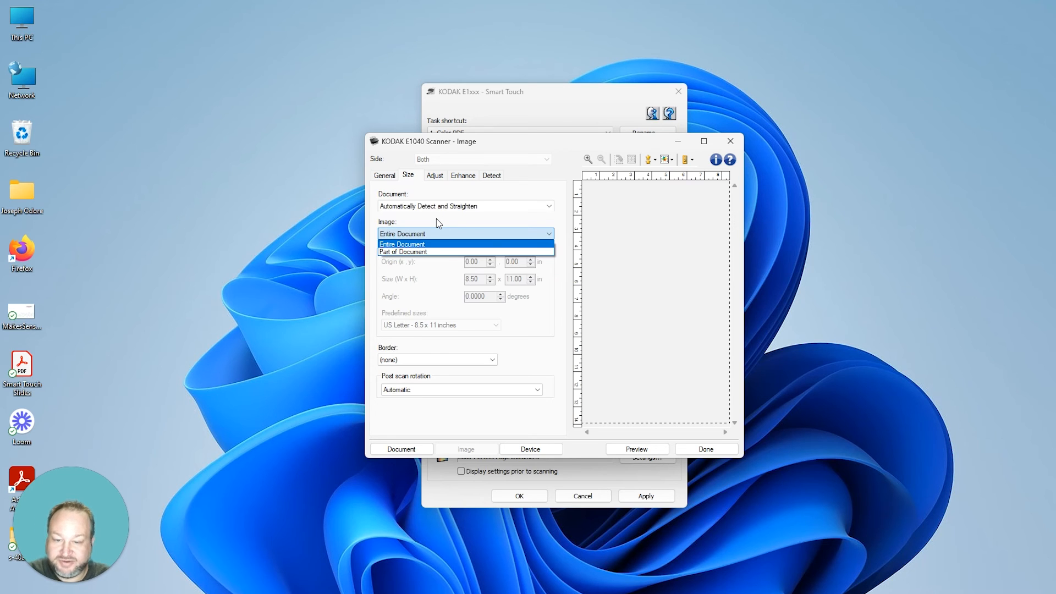
left_click(437, 219)
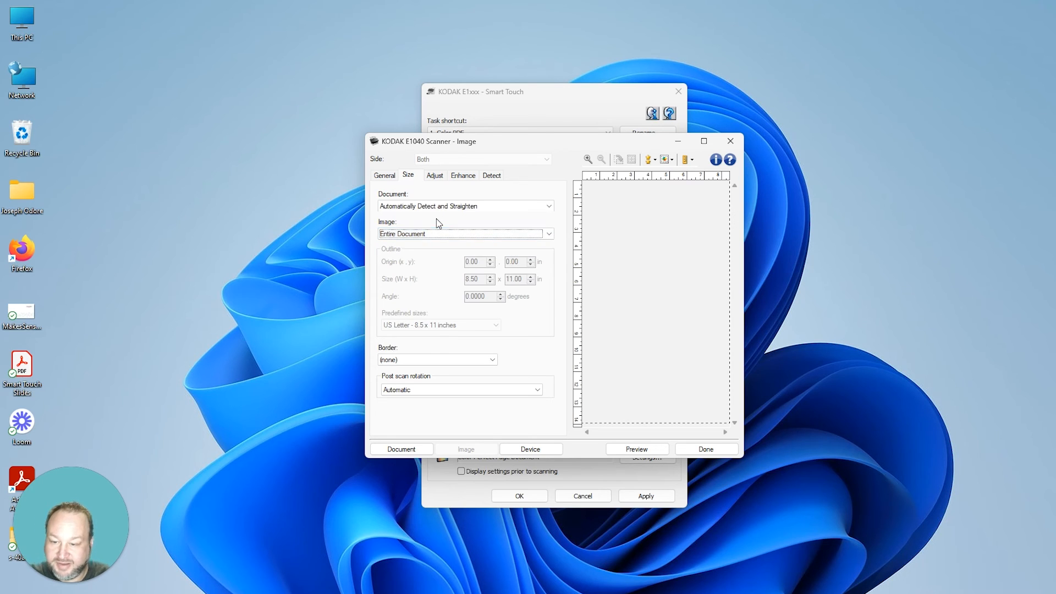
left_click(431, 360)
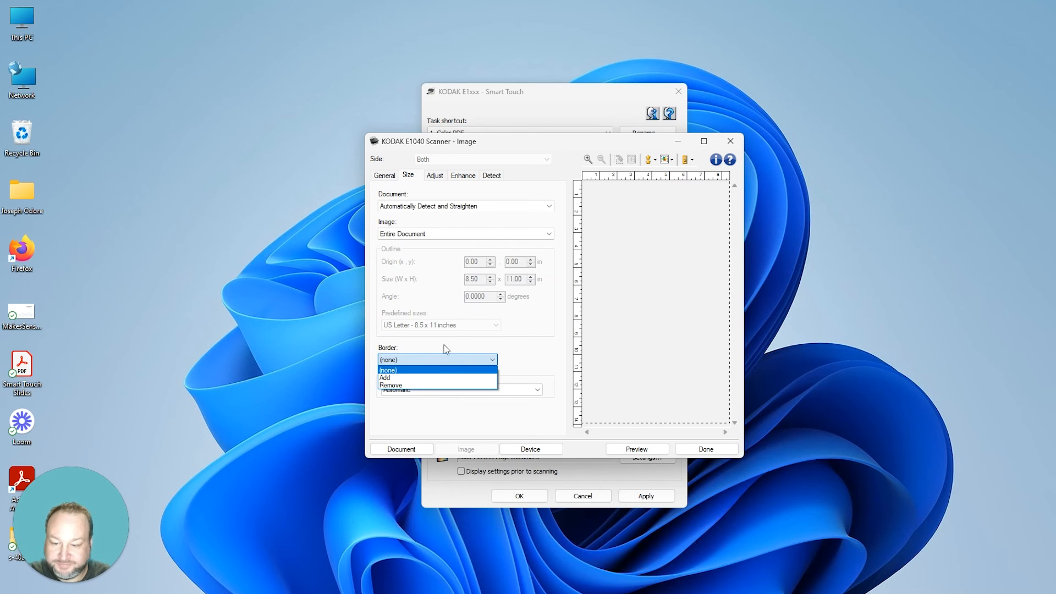
left_click(428, 361)
left_click(437, 390)
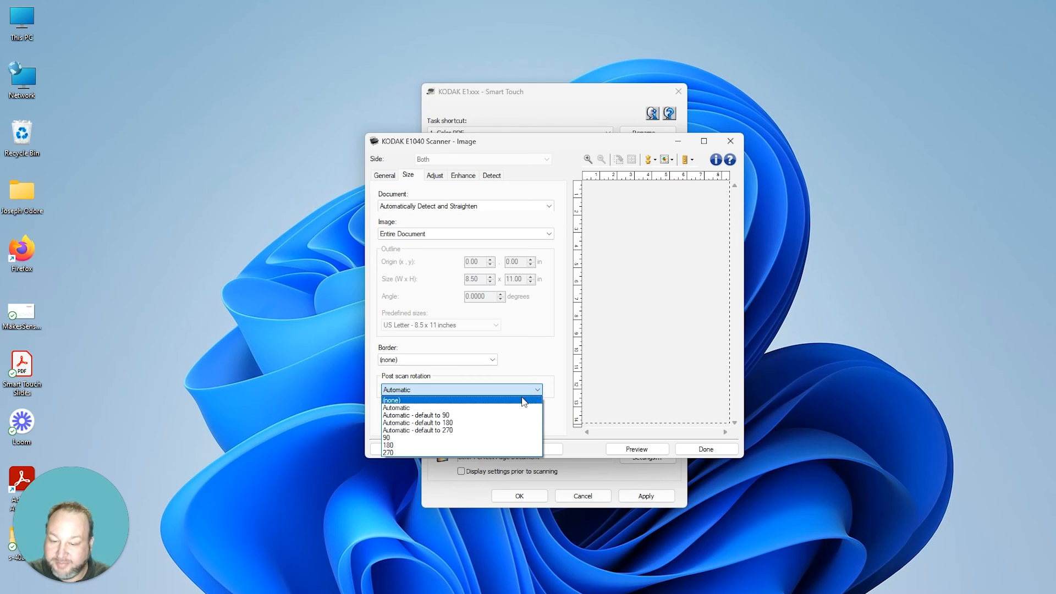
left_click(546, 371)
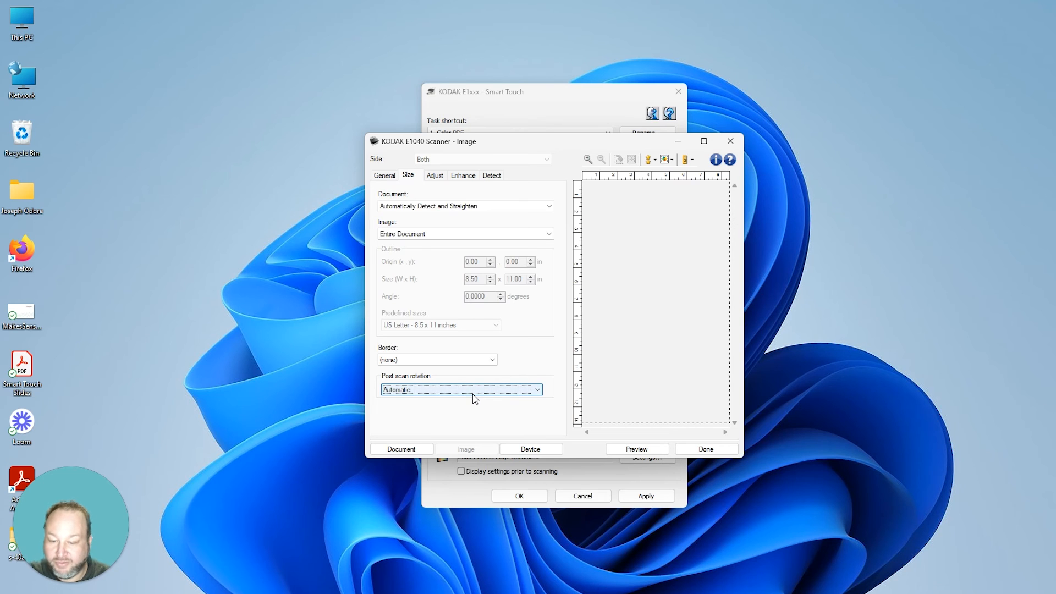
left_click(436, 176)
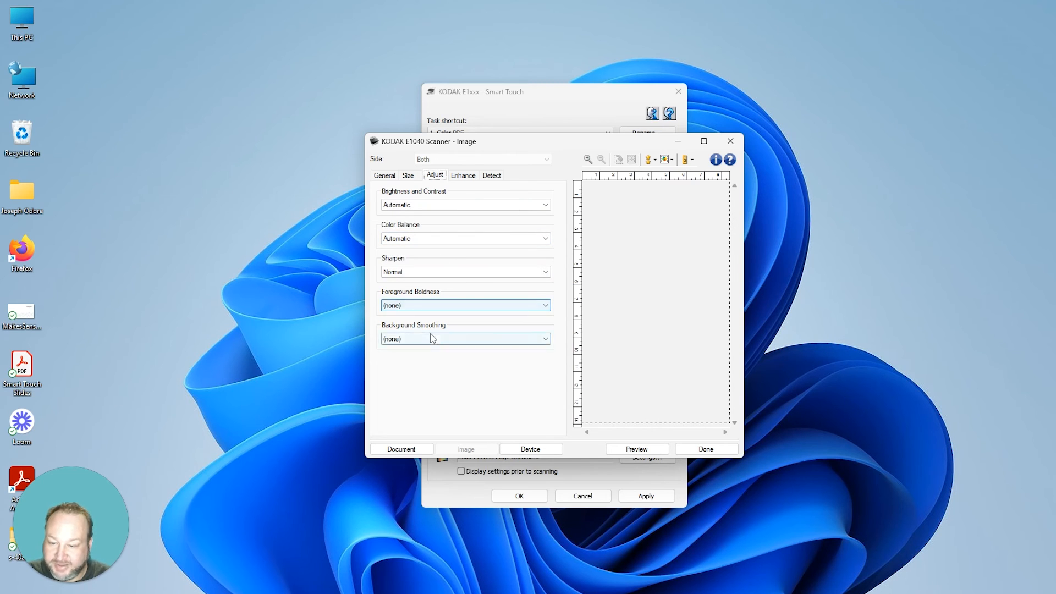
Step: Look over the Enhance options and leave Blank Image Deletion at (none)
left_click(463, 177)
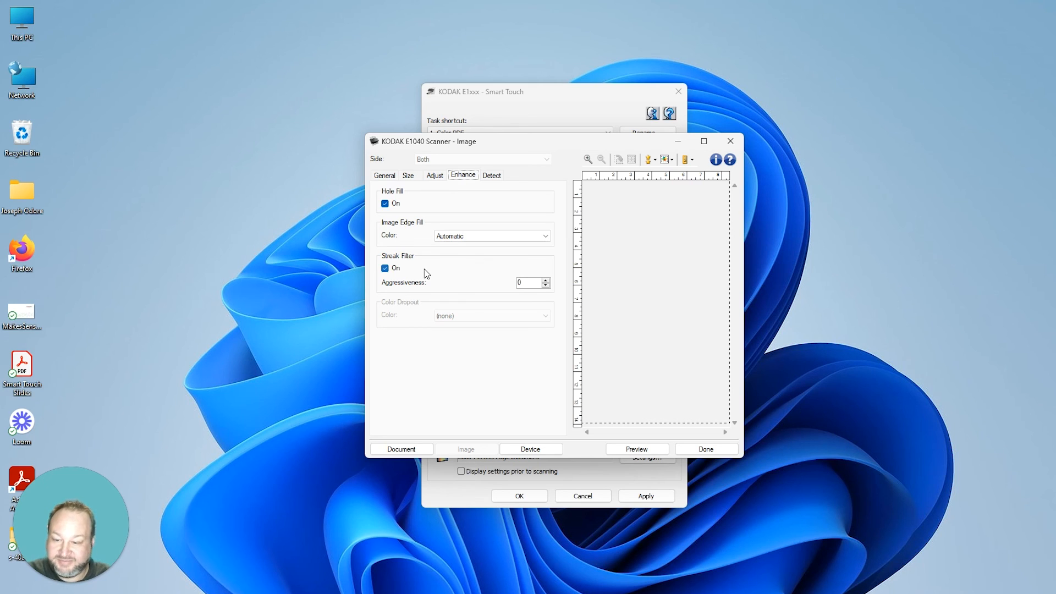
left_click(491, 175)
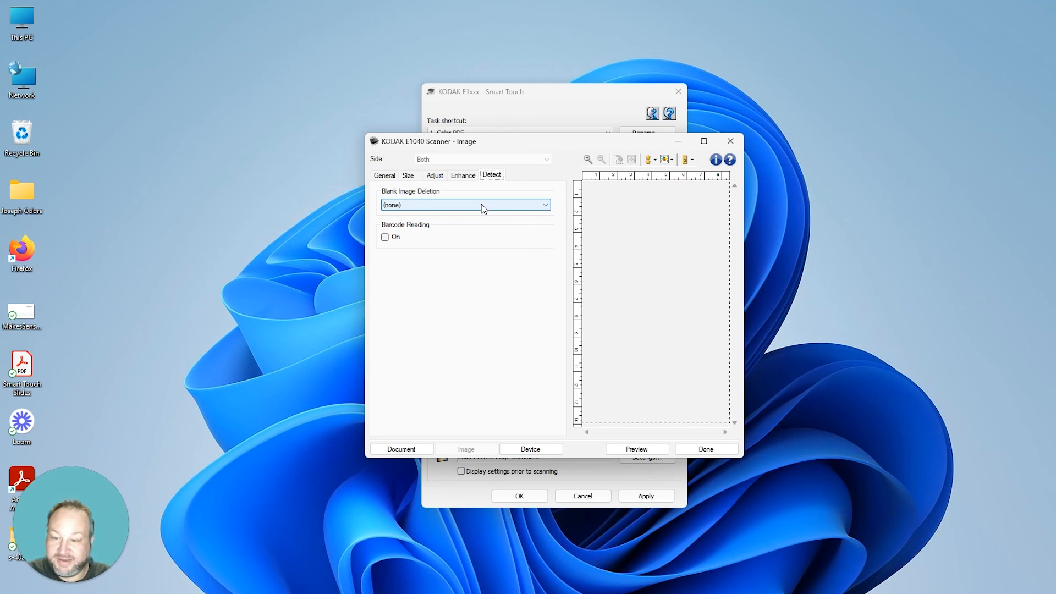
left_click(481, 205)
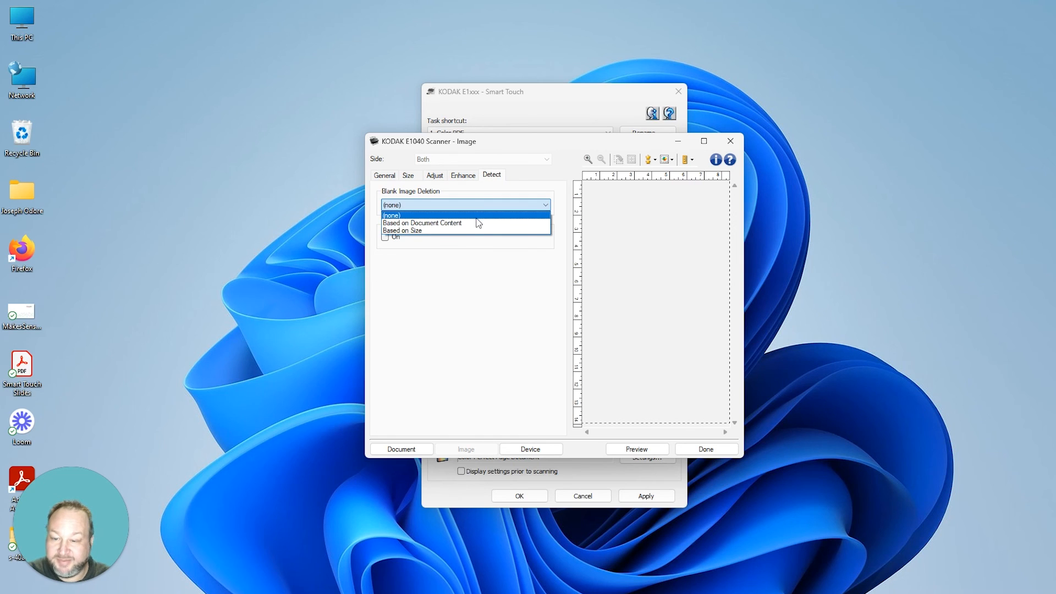
left_click(481, 205)
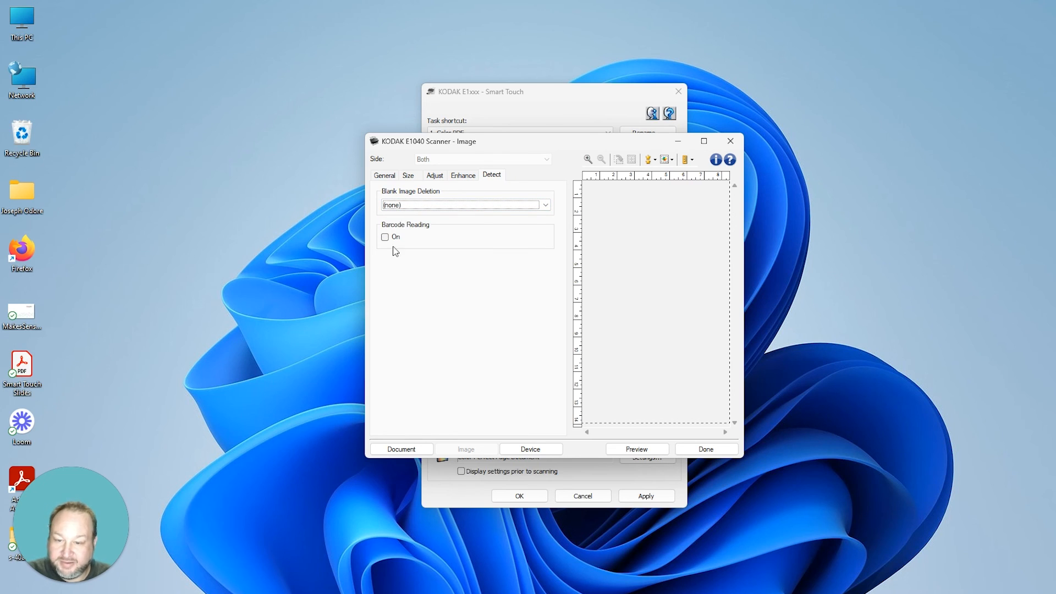
left_click(538, 451)
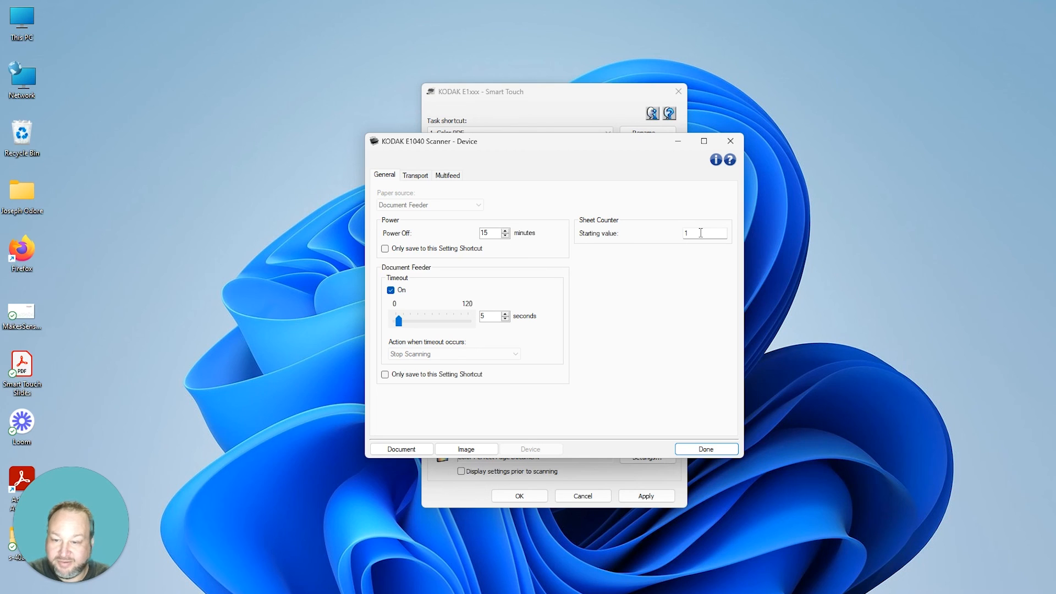
Step: Leave ultrasonic multifeed sensitivity at (none) and finish the device settings with Done
left_click(415, 175)
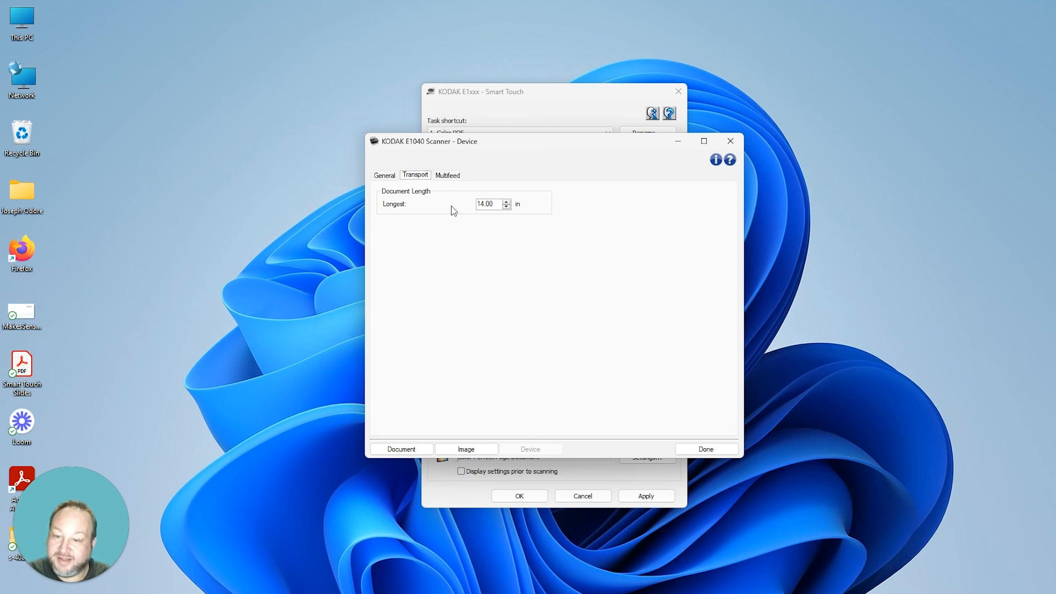
left_click(447, 177)
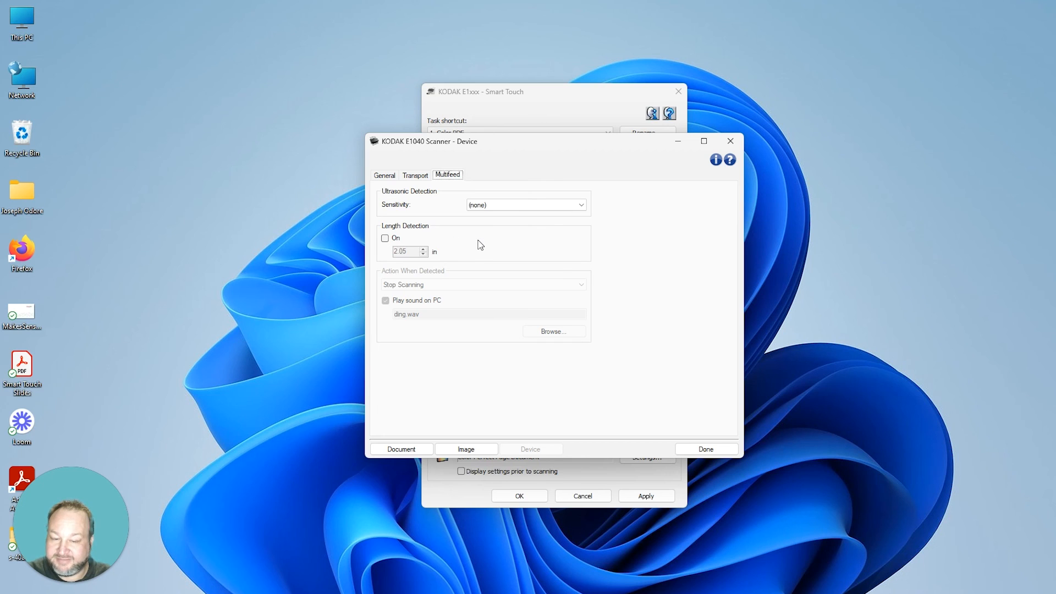
left_click(486, 204)
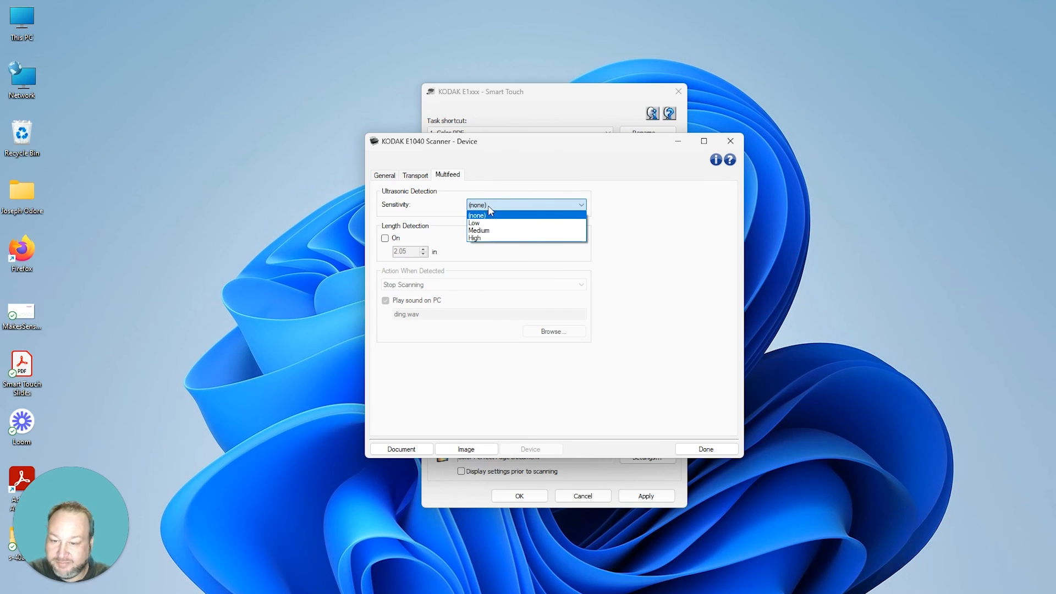
left_click(540, 179)
left_click(724, 451)
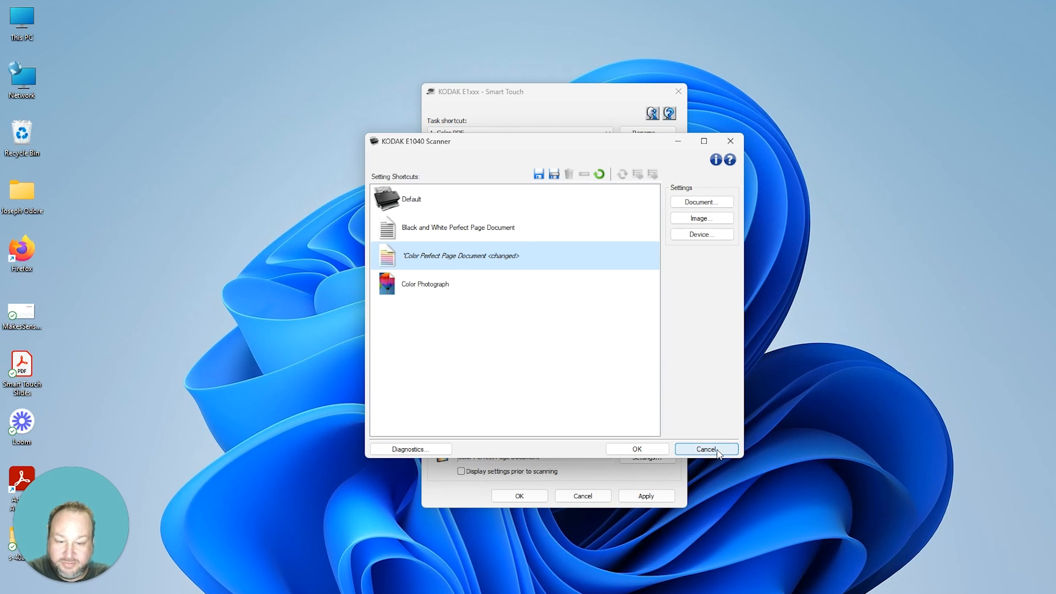
Step: Cancel the Scanner dialog, rename the Color PDF shortcut to 'Test Scan', then apply and save
left_click(716, 450)
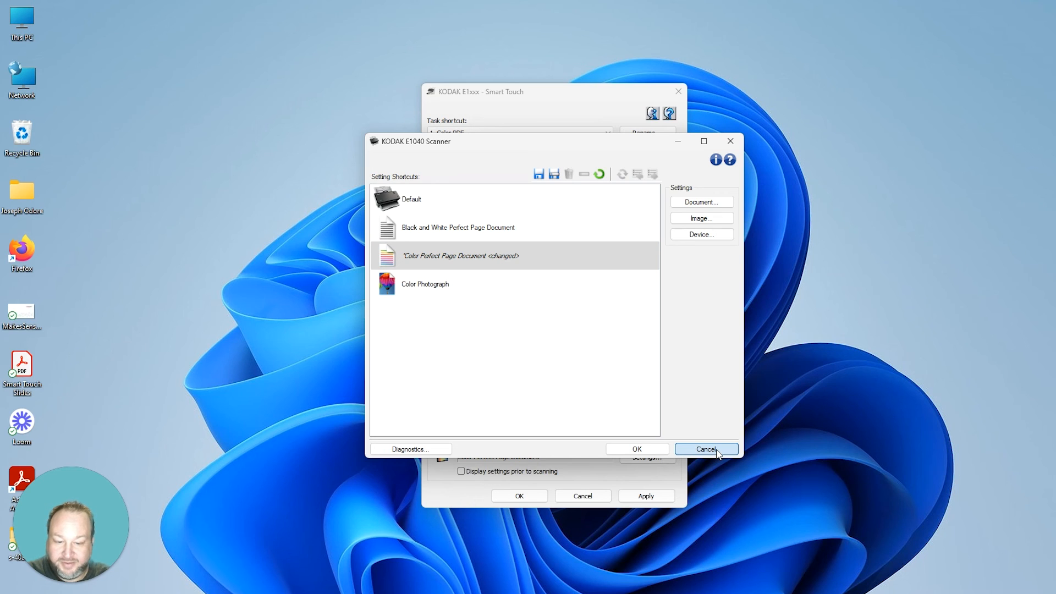
left_click(717, 450)
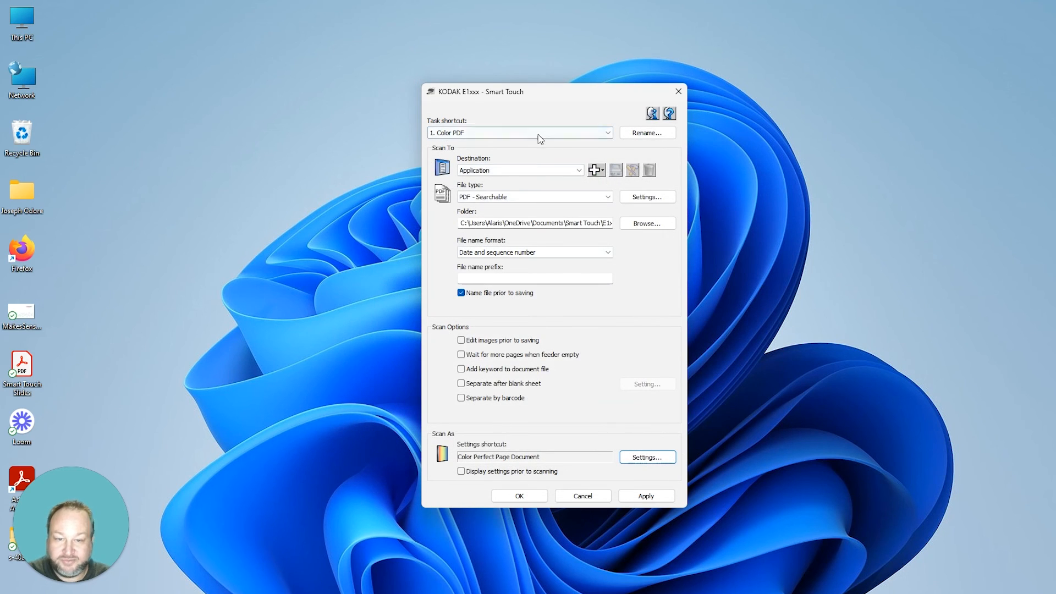
left_click(635, 135)
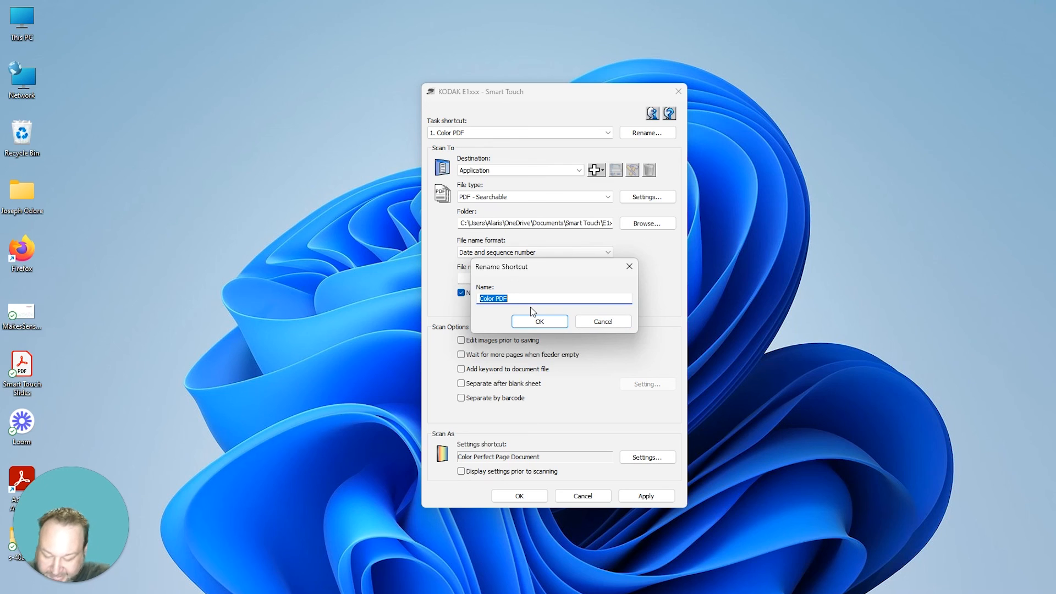
type("Test")
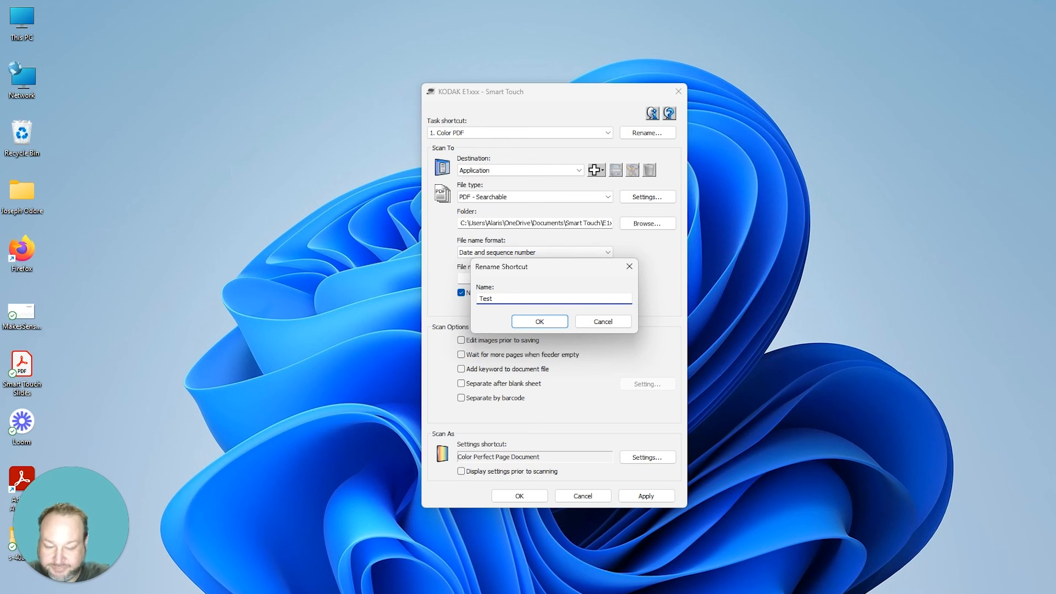
type(" Scan")
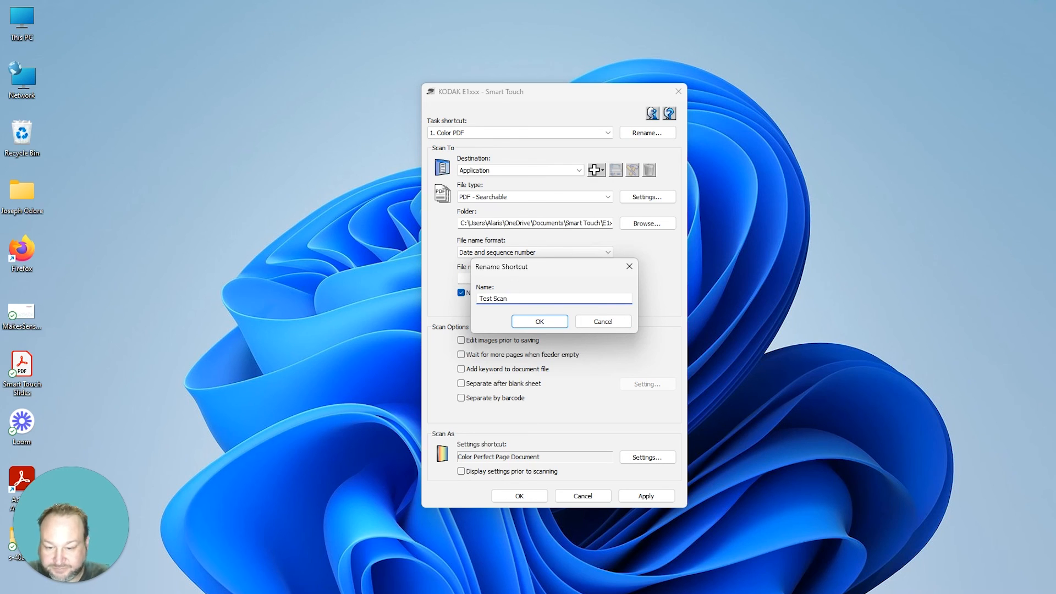
left_click(542, 323)
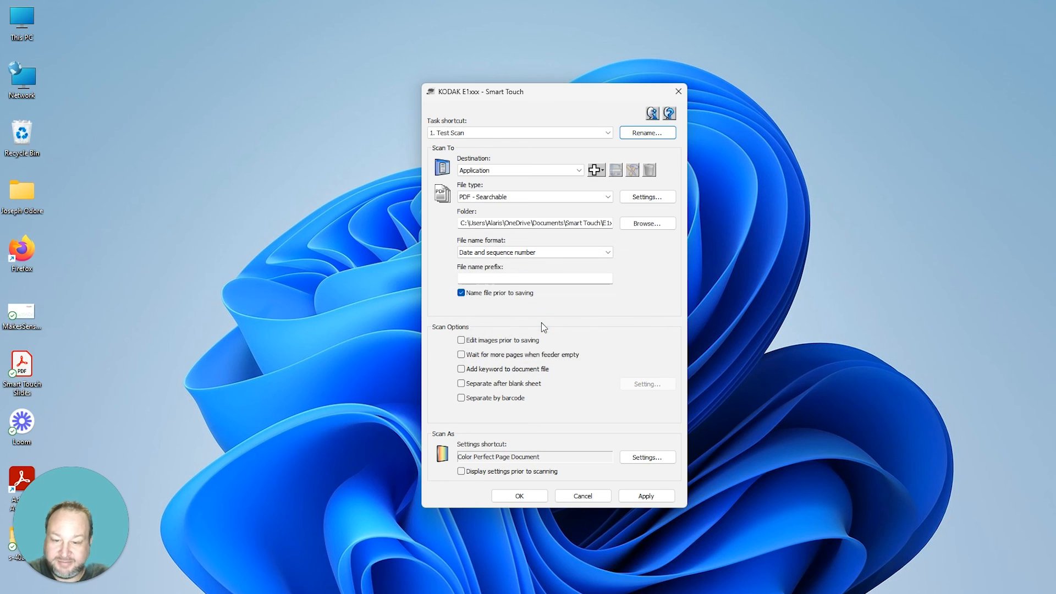
left_click(641, 497)
left_click(532, 496)
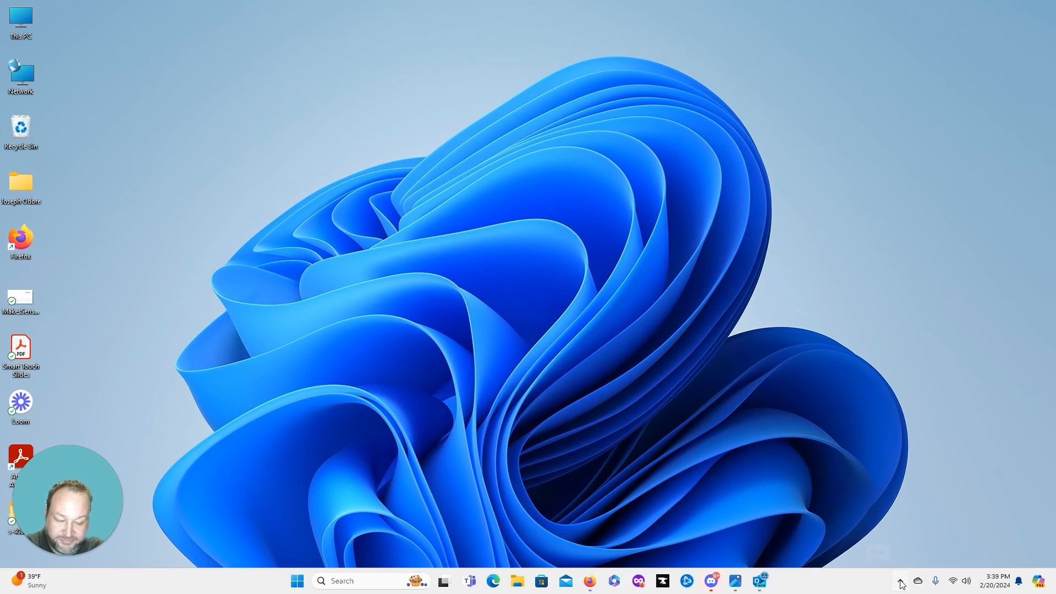
Step: Open the Smart Touch tray menu from the hidden icons to see 1. Test Scan listed
left_click(900, 581)
right_click(856, 503)
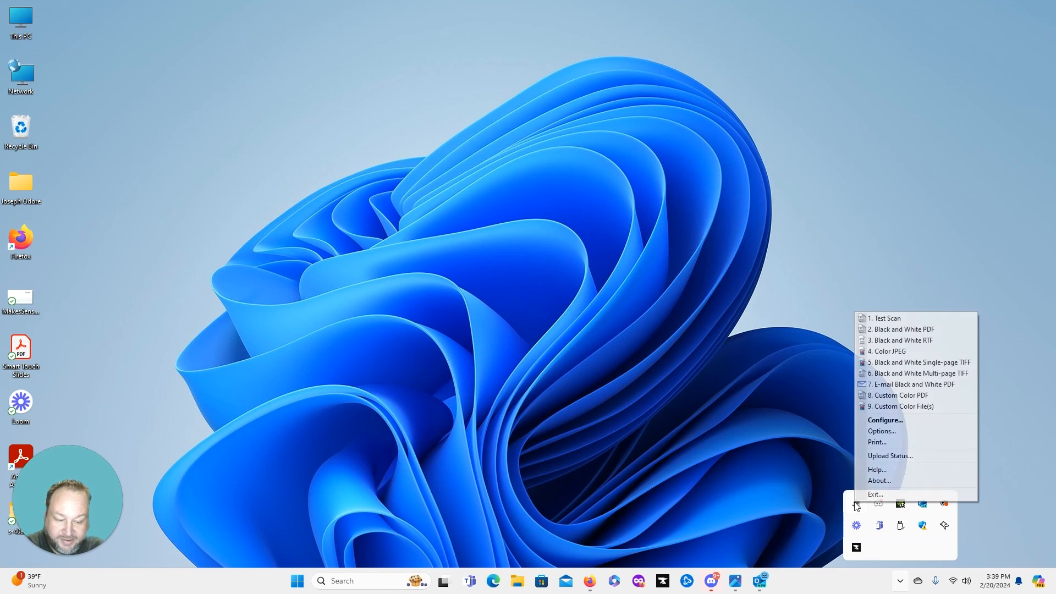